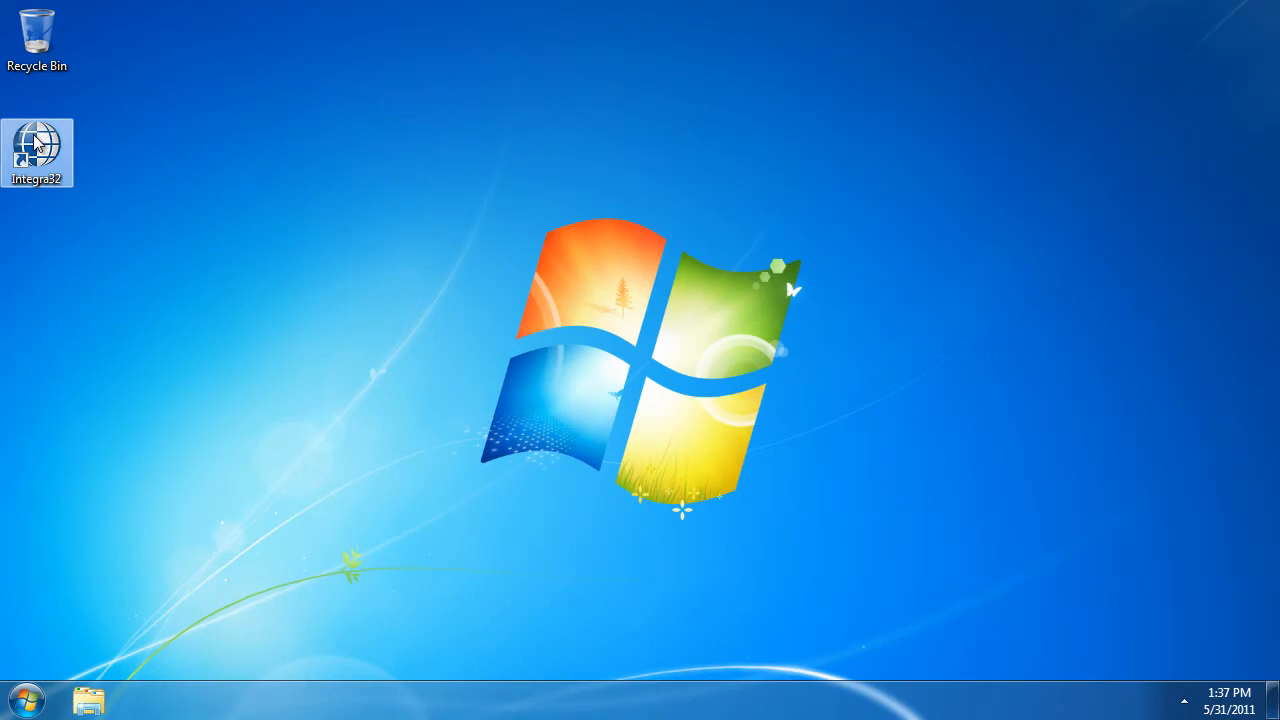
Launch Integra32 and fill in the login name rbh and the account password to connect to the Default server
{"action": "double_click", "coordinate": [35, 142]}
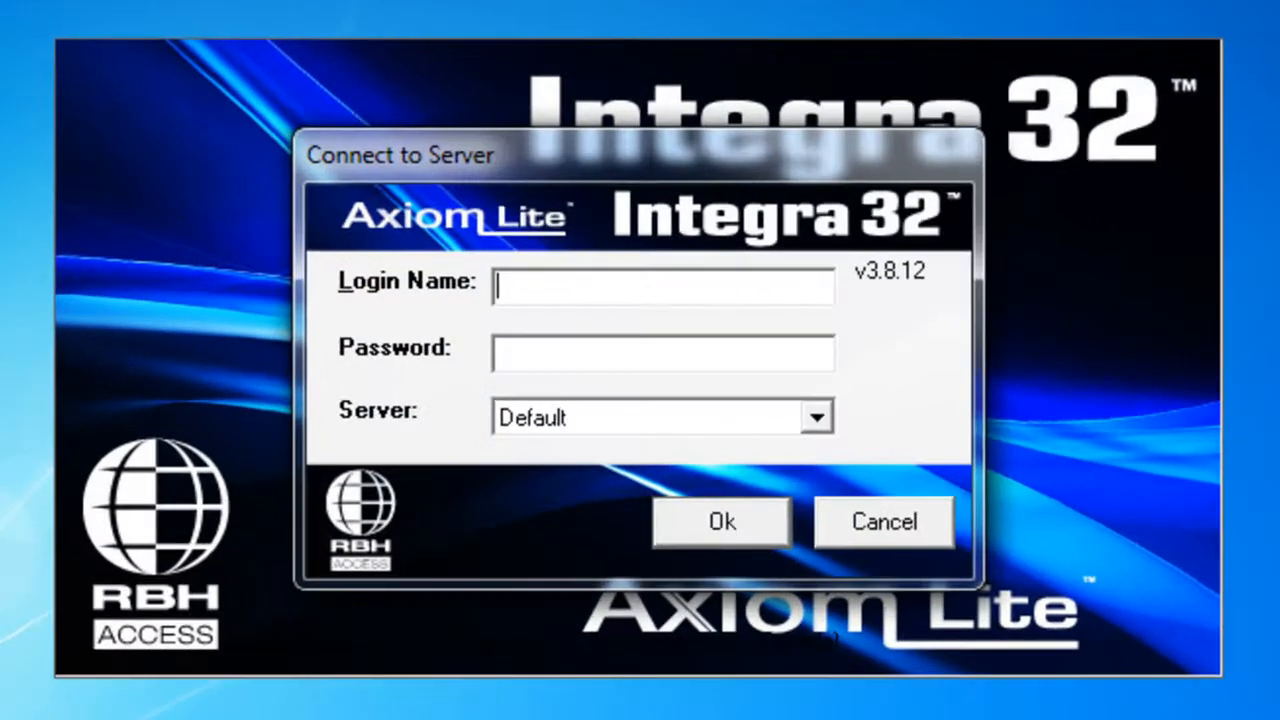
{"action": "left_click", "coordinate": [549, 277]}
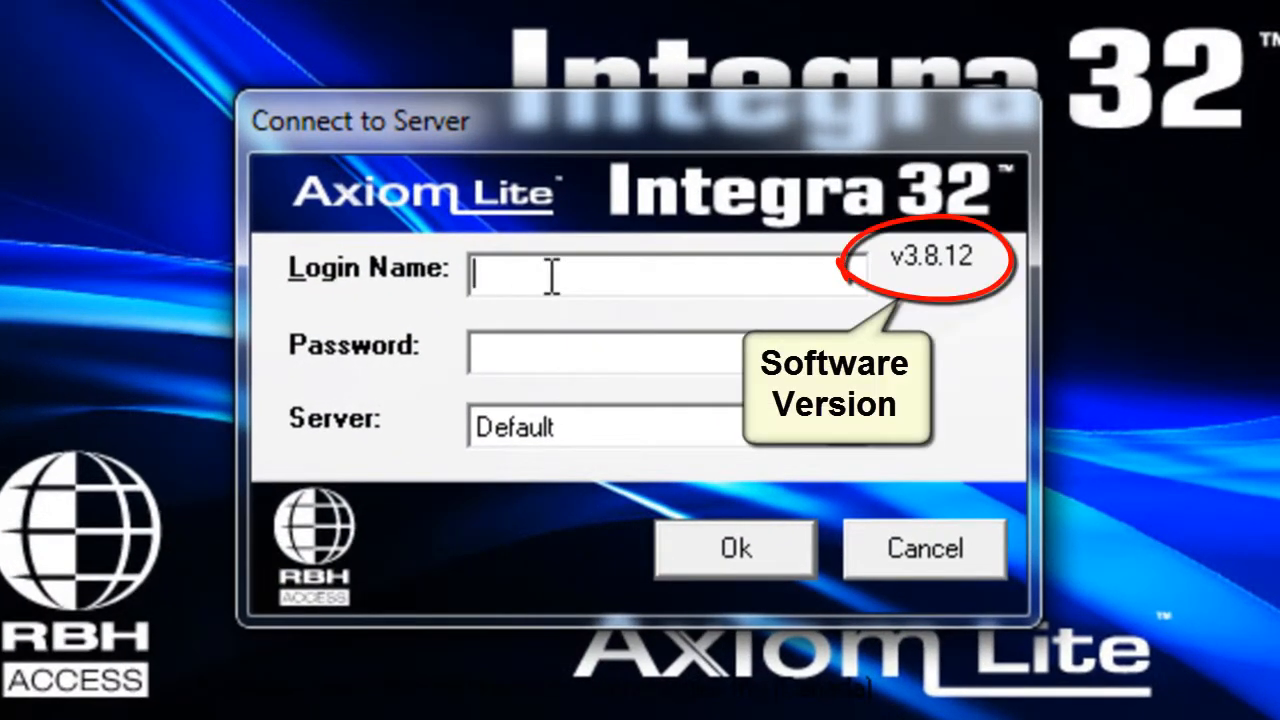
{"action": "type", "text": "rb"}
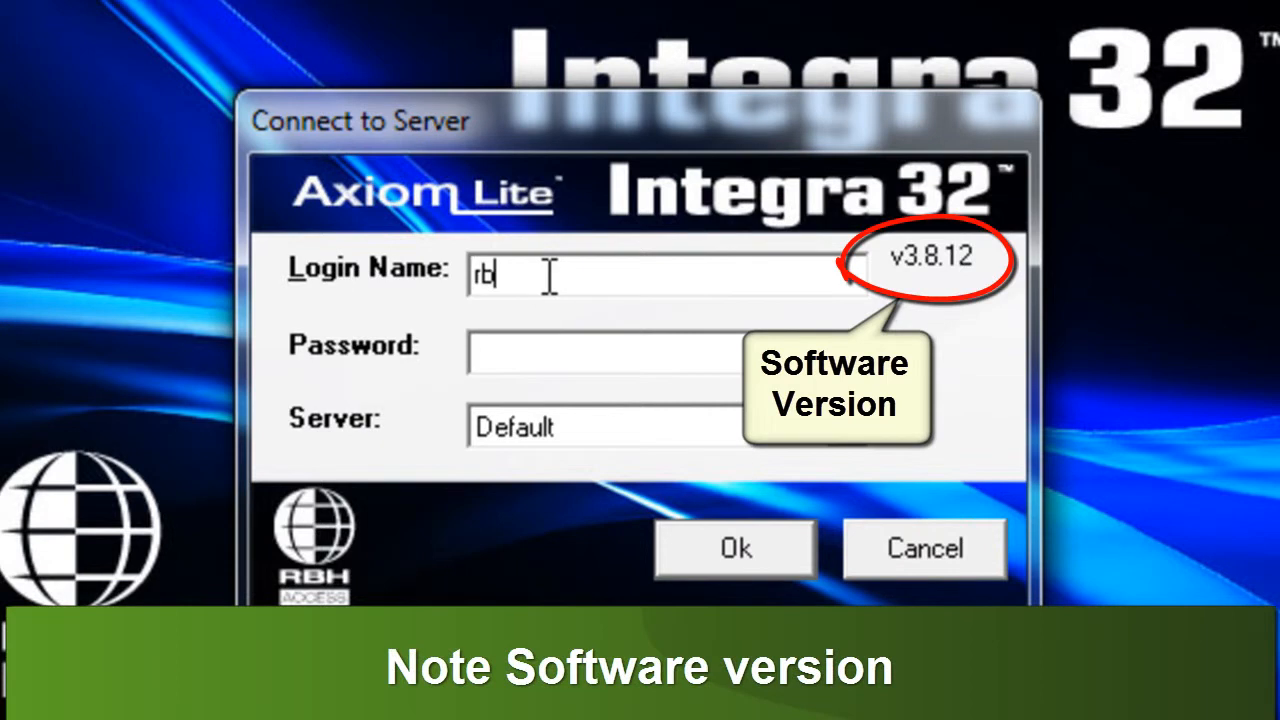
{"action": "type", "text": "h*****"}
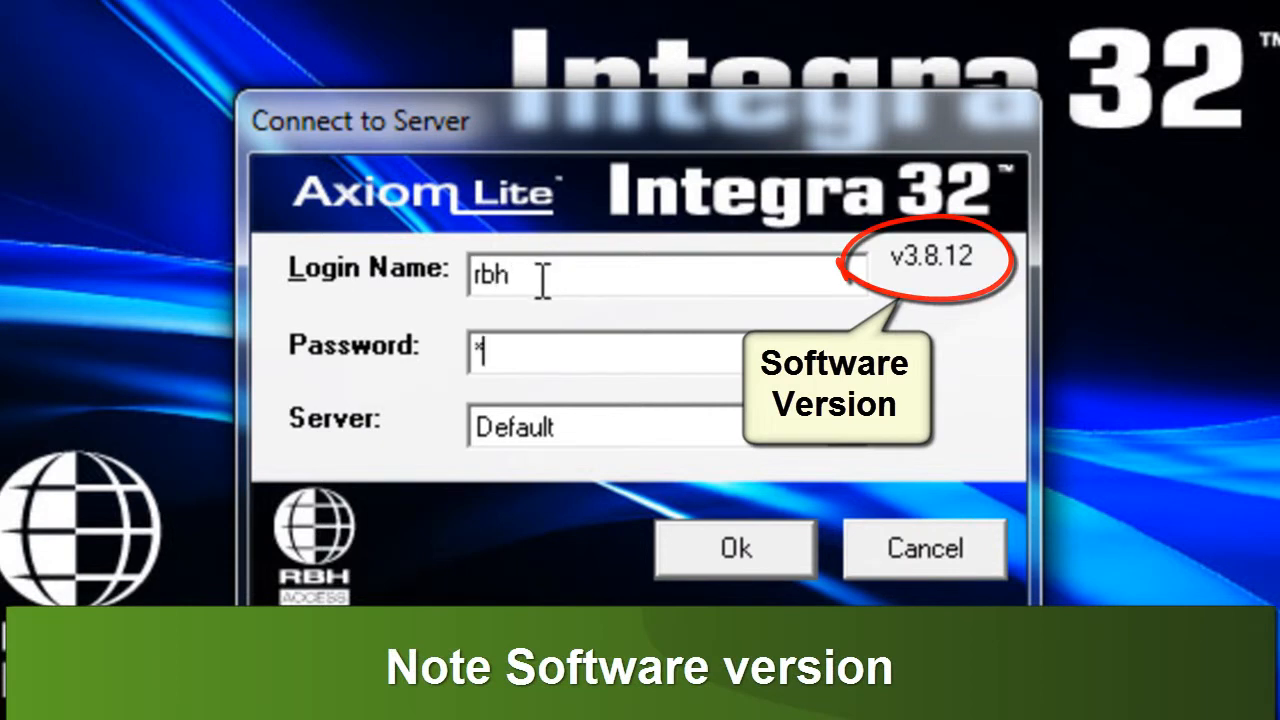
{"action": "type", "text": "***"}
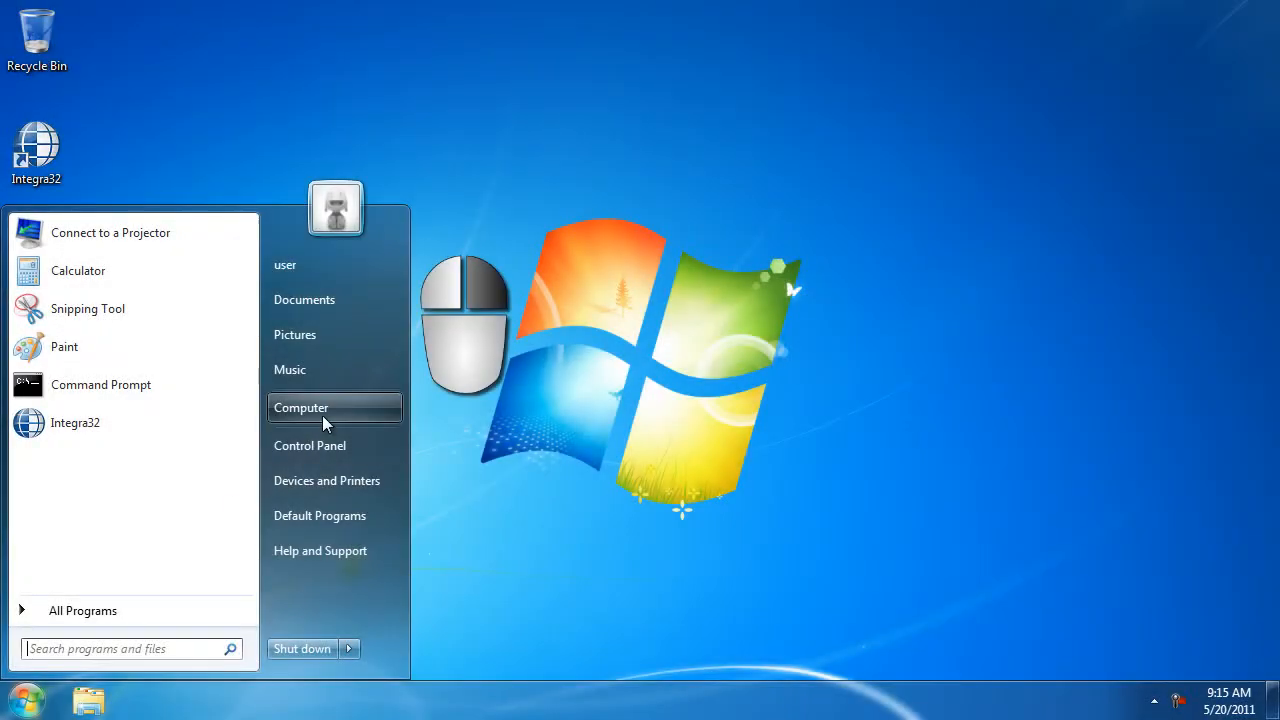
Browse the computer to the folder C:\Program Files (x86)\rbh
{"action": "left_click", "coordinate": [323, 418]}
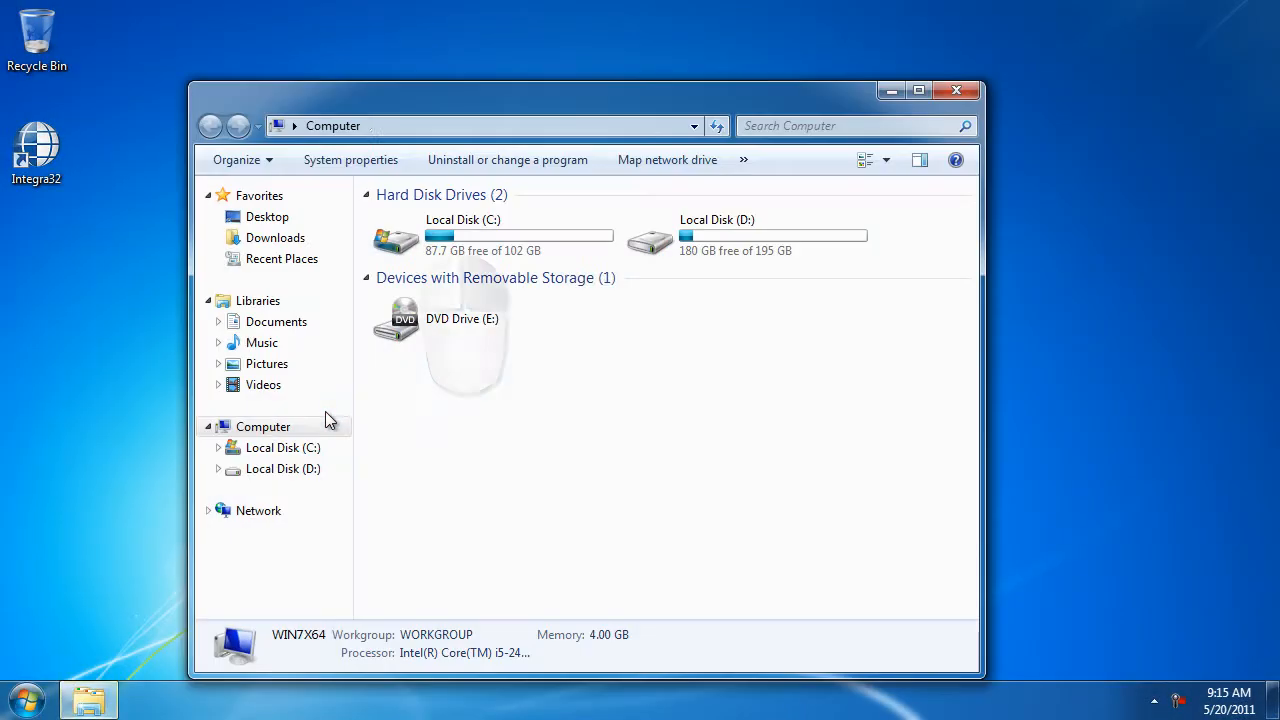
{"action": "double_click", "coordinate": [466, 248]}
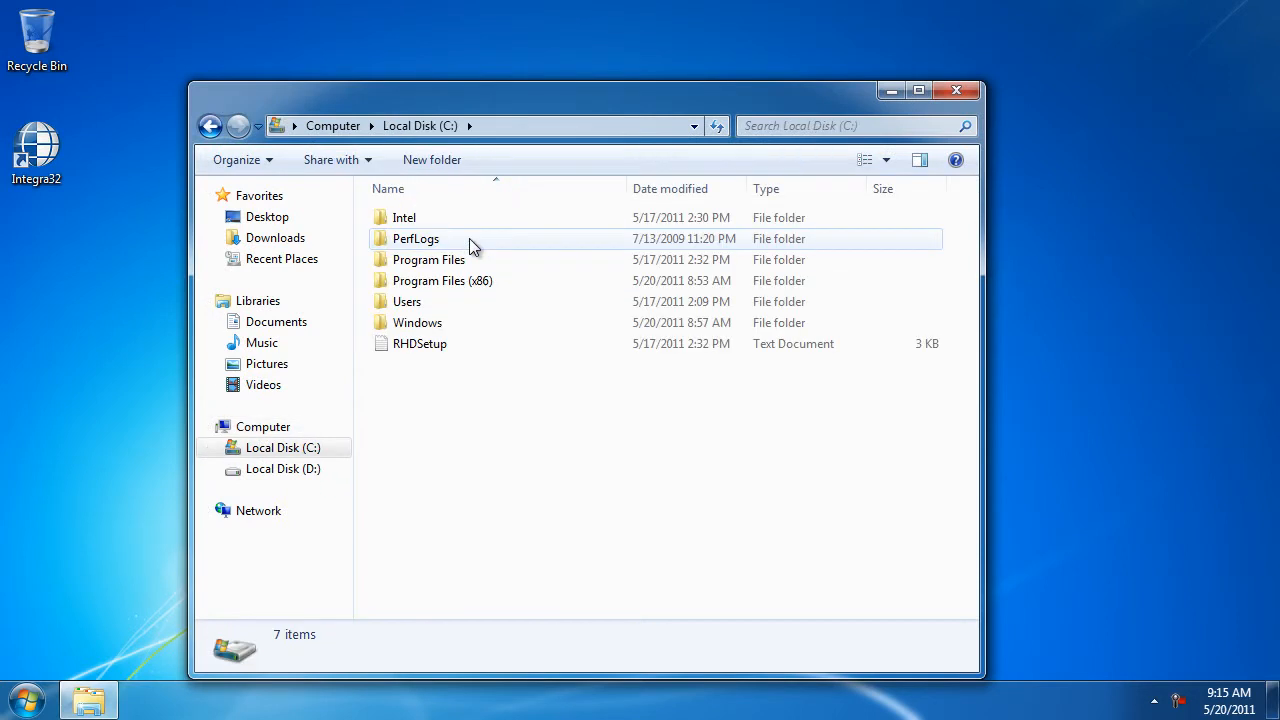
{"action": "double_click", "coordinate": [461, 283]}
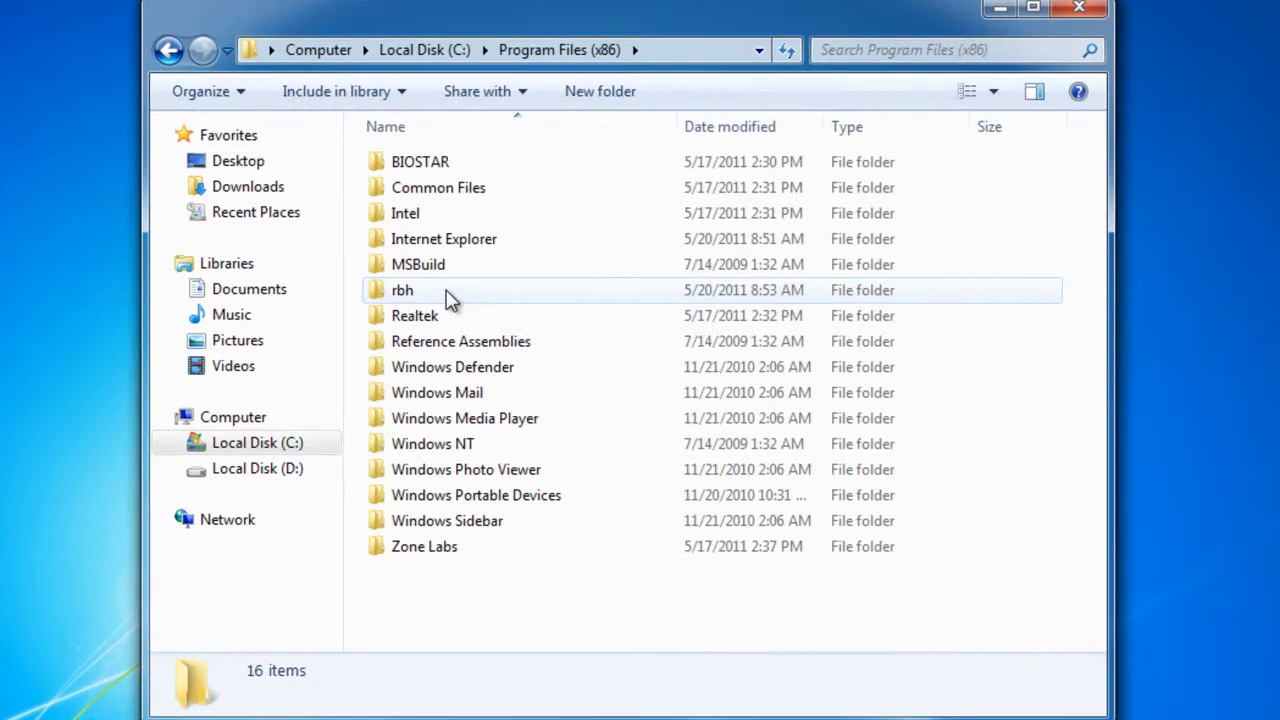
{"action": "double_click", "coordinate": [405, 290]}
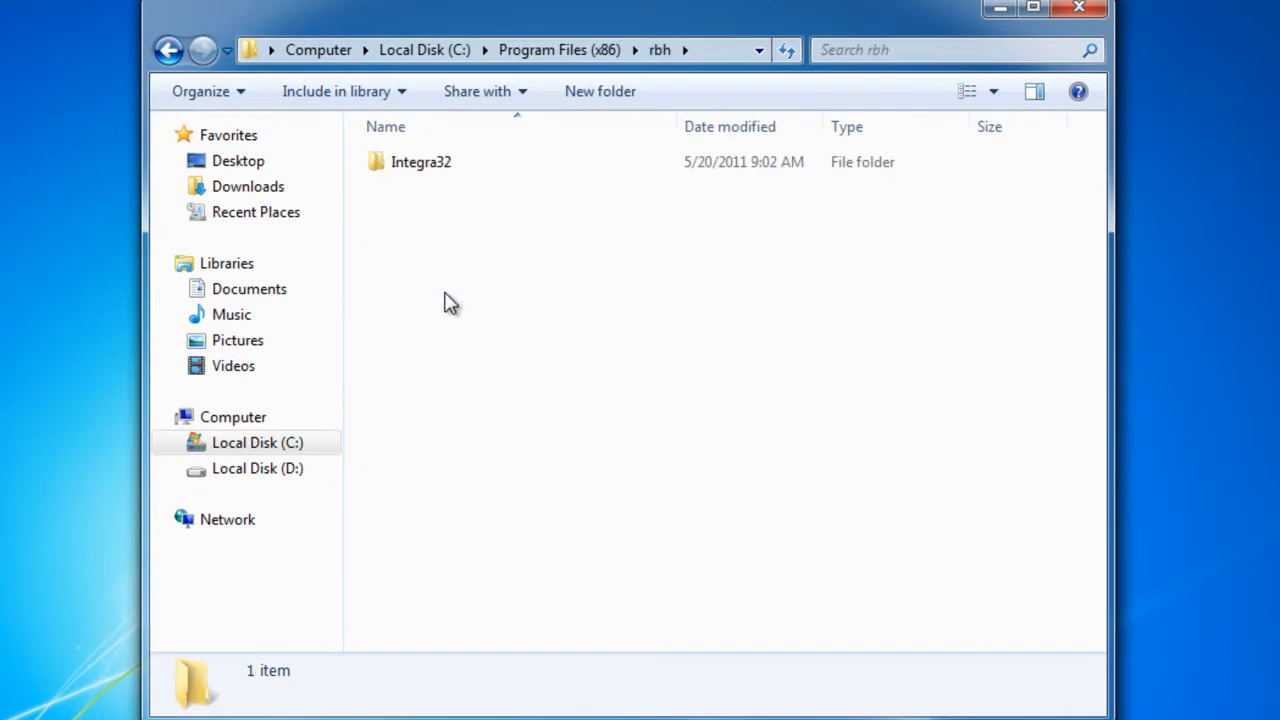
Enable sharing of the Integra32 folder in the advanced sharing settings of its properties
{"action": "left_click", "coordinate": [450, 182]}
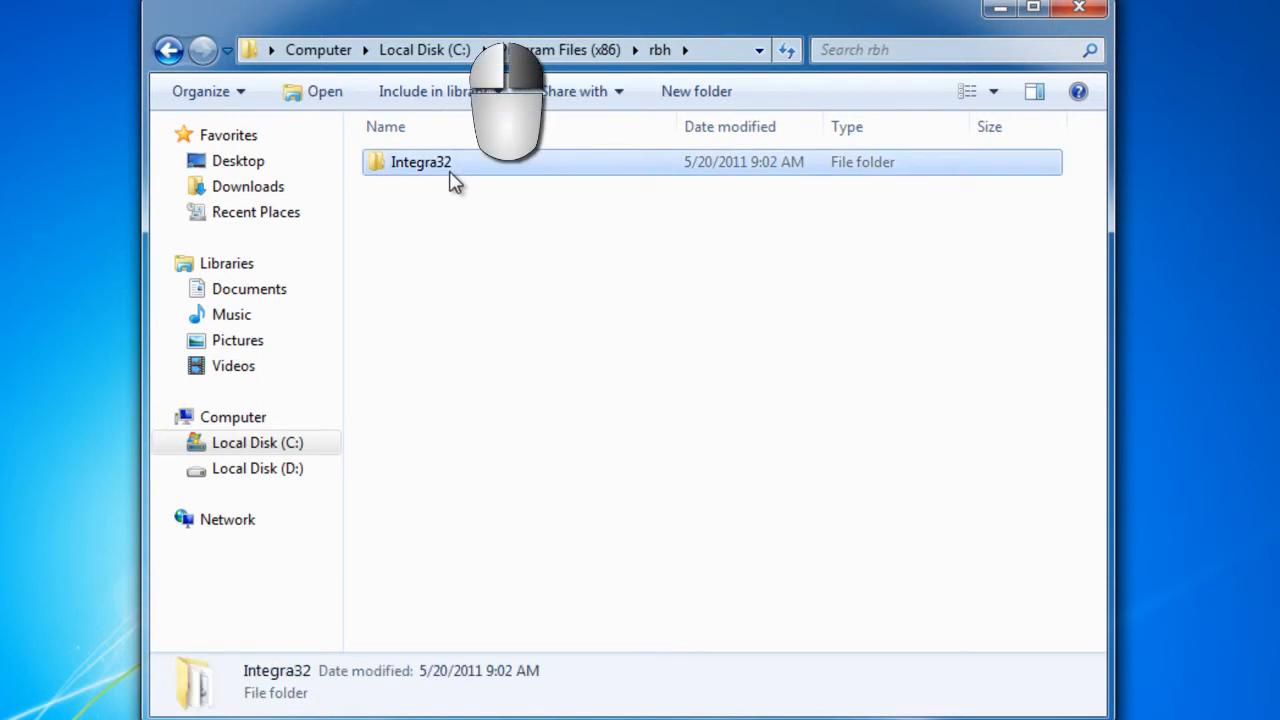
{"action": "right_click", "coordinate": [450, 182]}
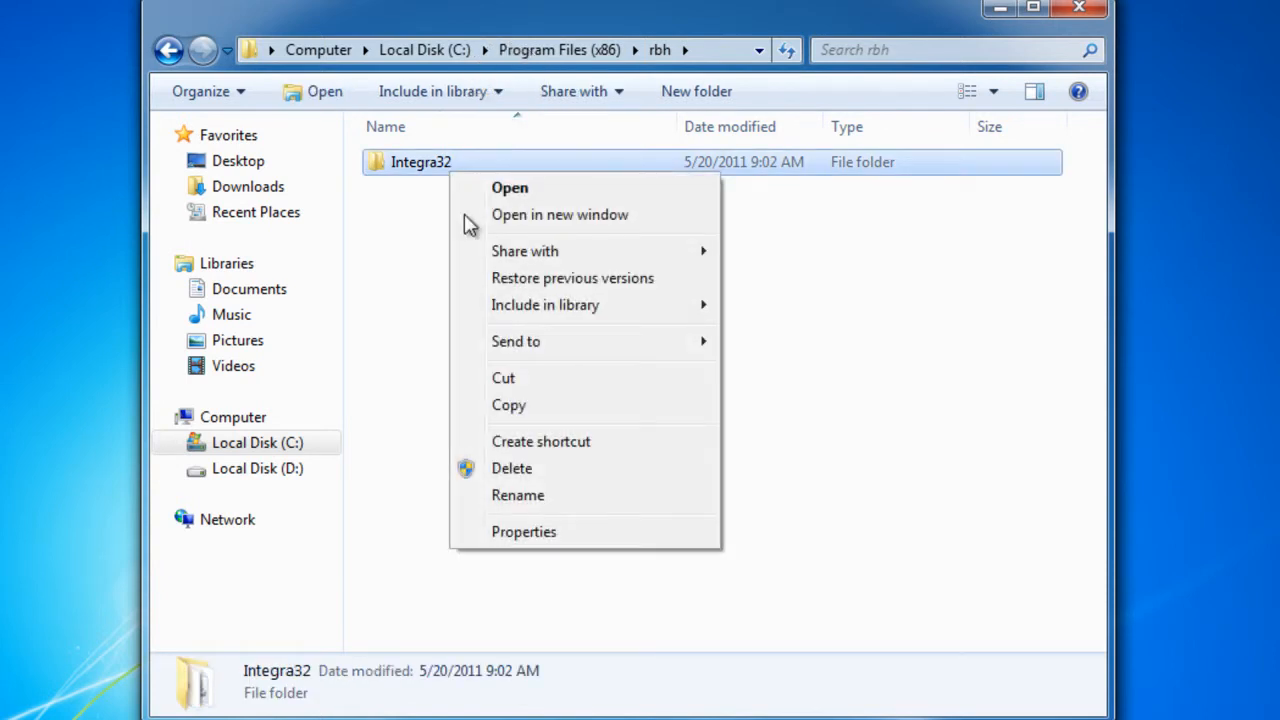
{"action": "left_click", "coordinate": [541, 532]}
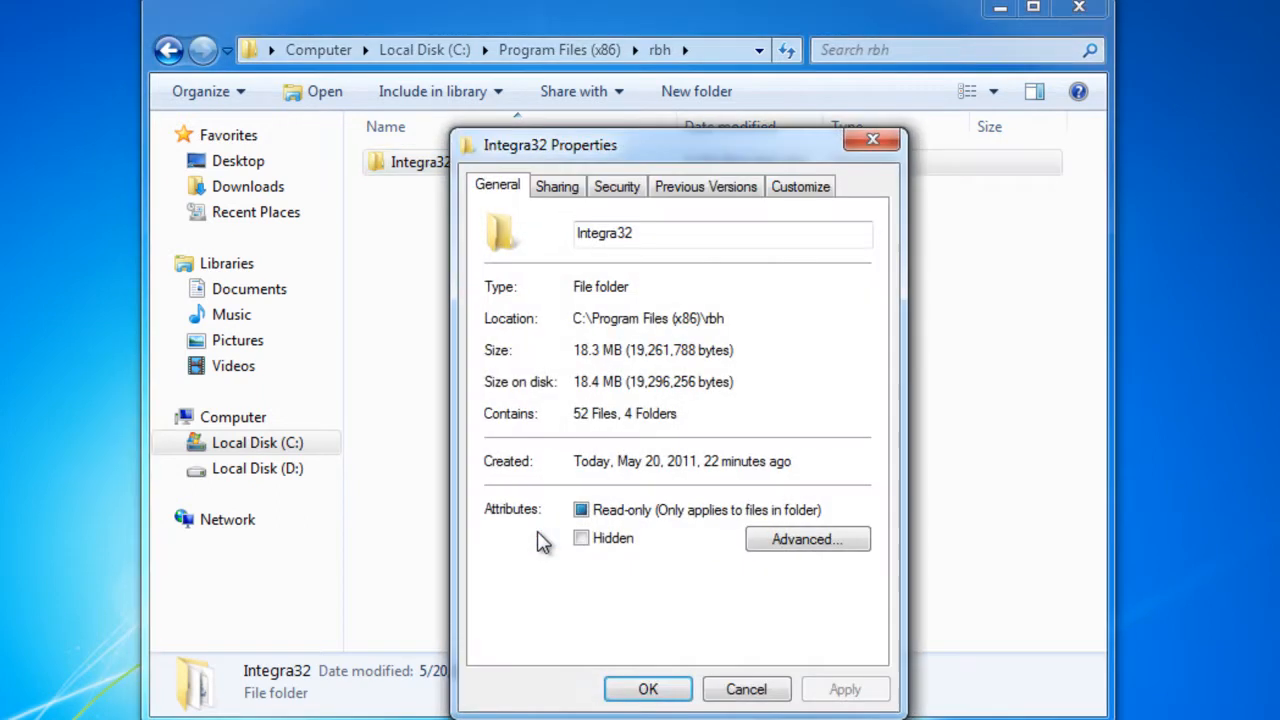
{"action": "left_click", "coordinate": [560, 190]}
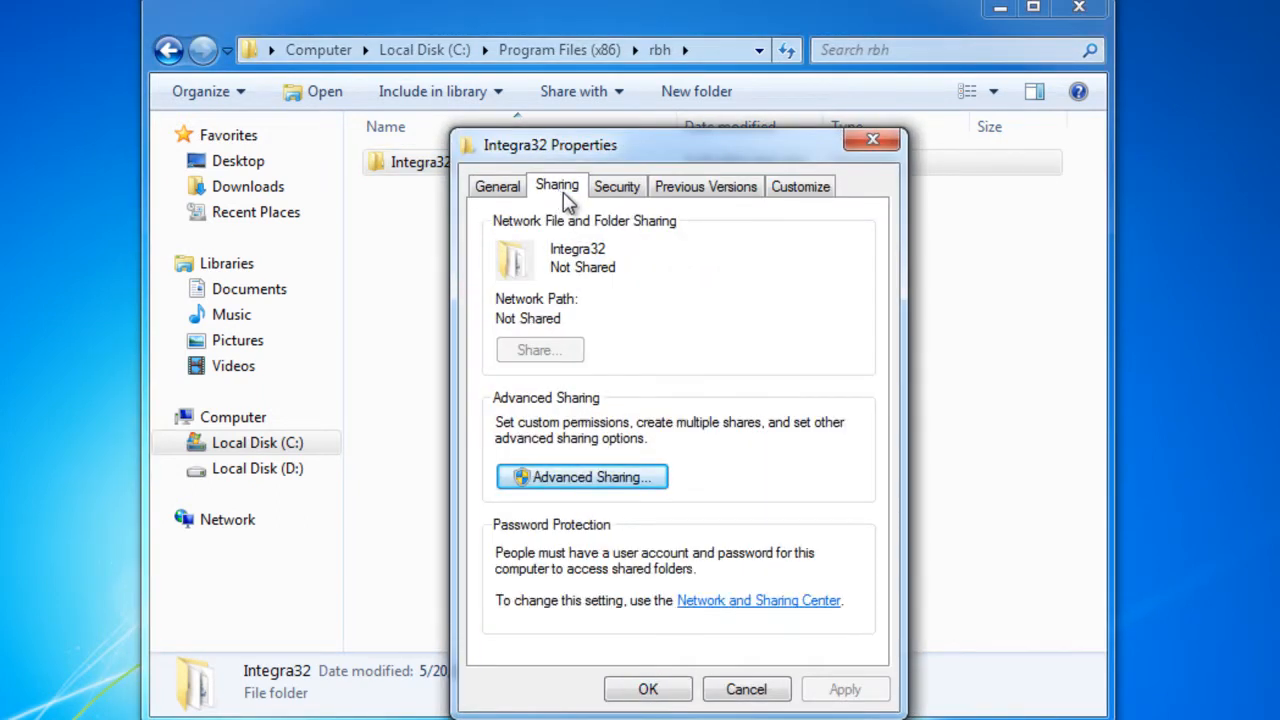
{"action": "left_click", "coordinate": [657, 481]}
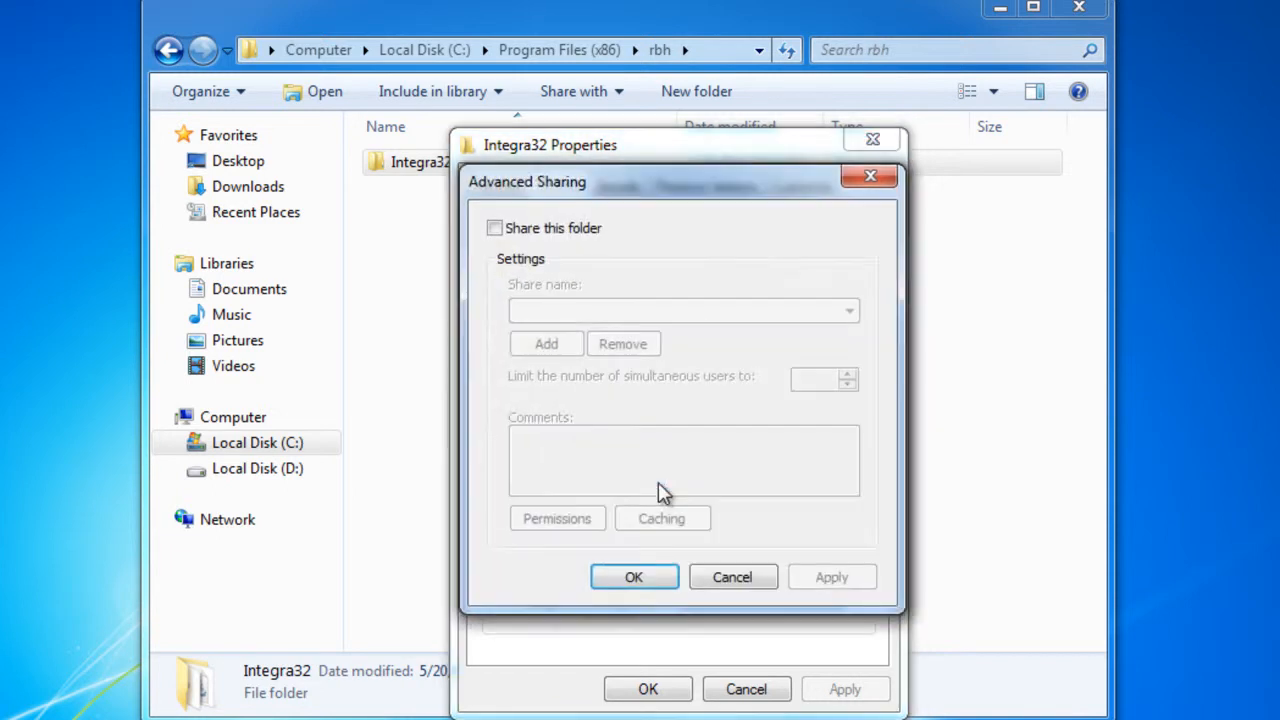
{"action": "key", "text": "space"}
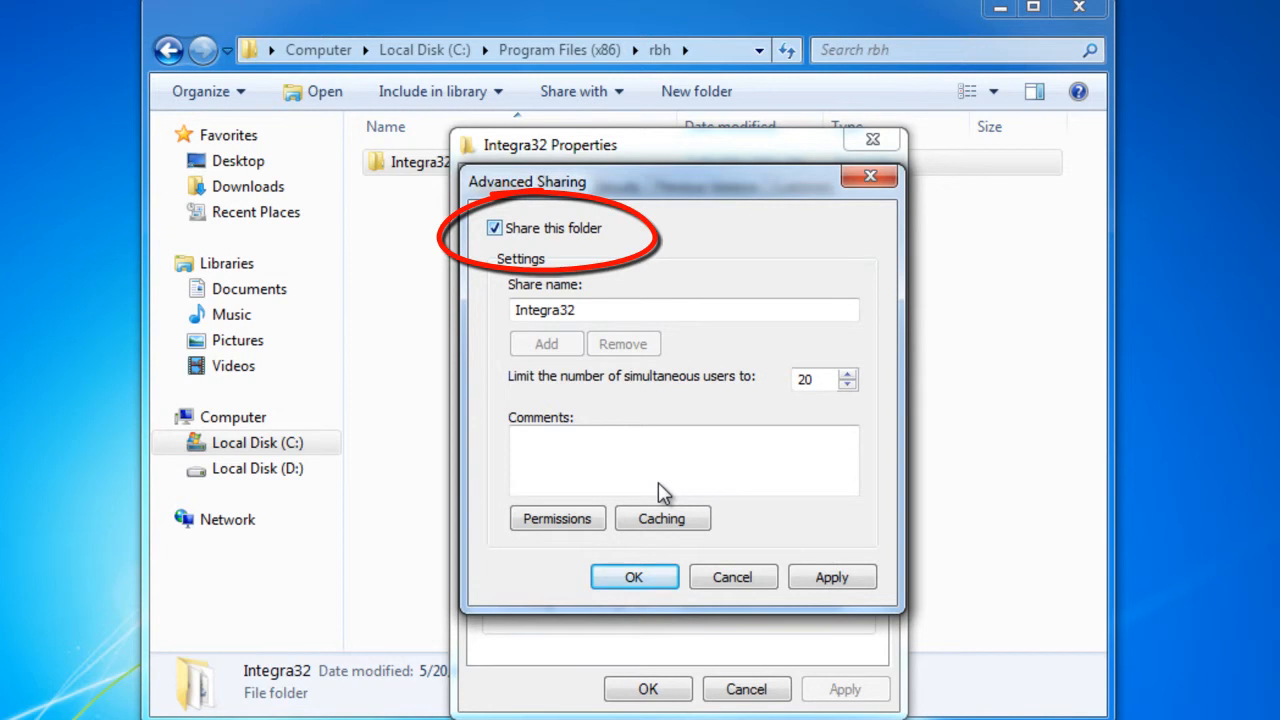
Allow Everyone Full Control in the share permissions of the Integra32 folder
{"action": "key", "text": "alt+p"}
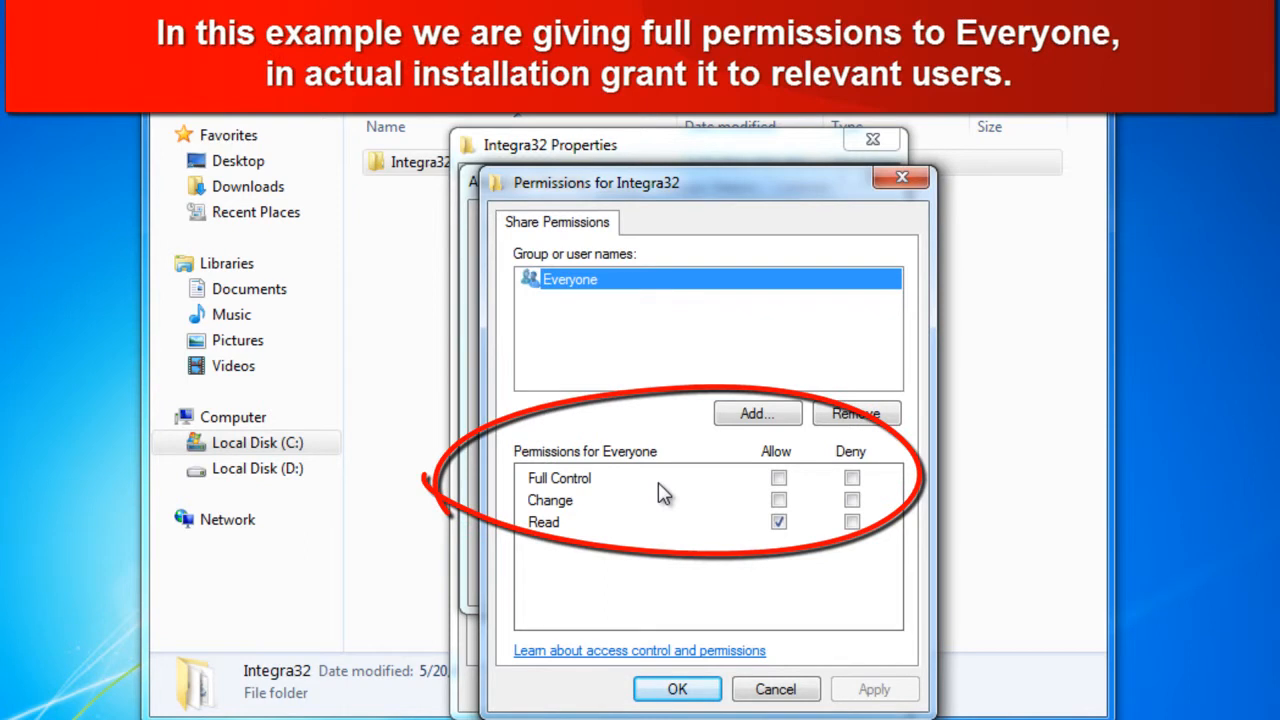
{"action": "key", "text": "Tab"}
{"action": "key", "text": "Tab"}
{"action": "key", "text": "Tab"}
{"action": "key", "text": "space"}
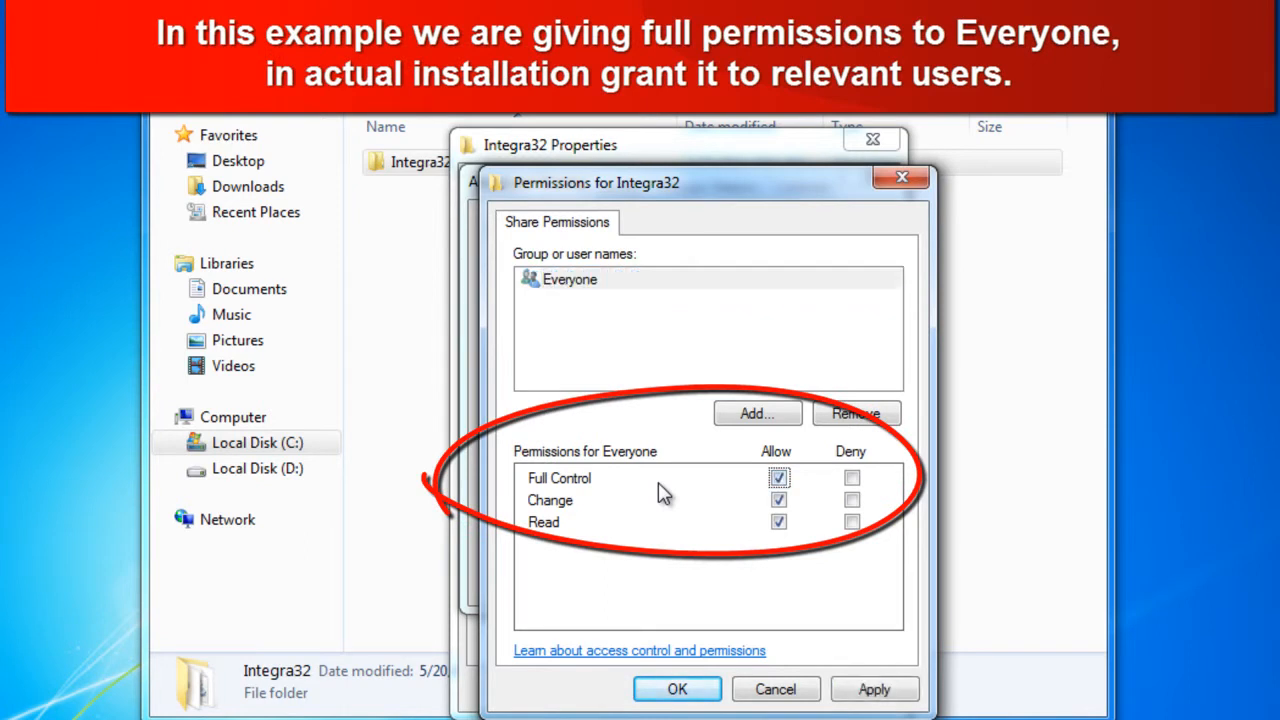
{"action": "key", "text": "Return"}
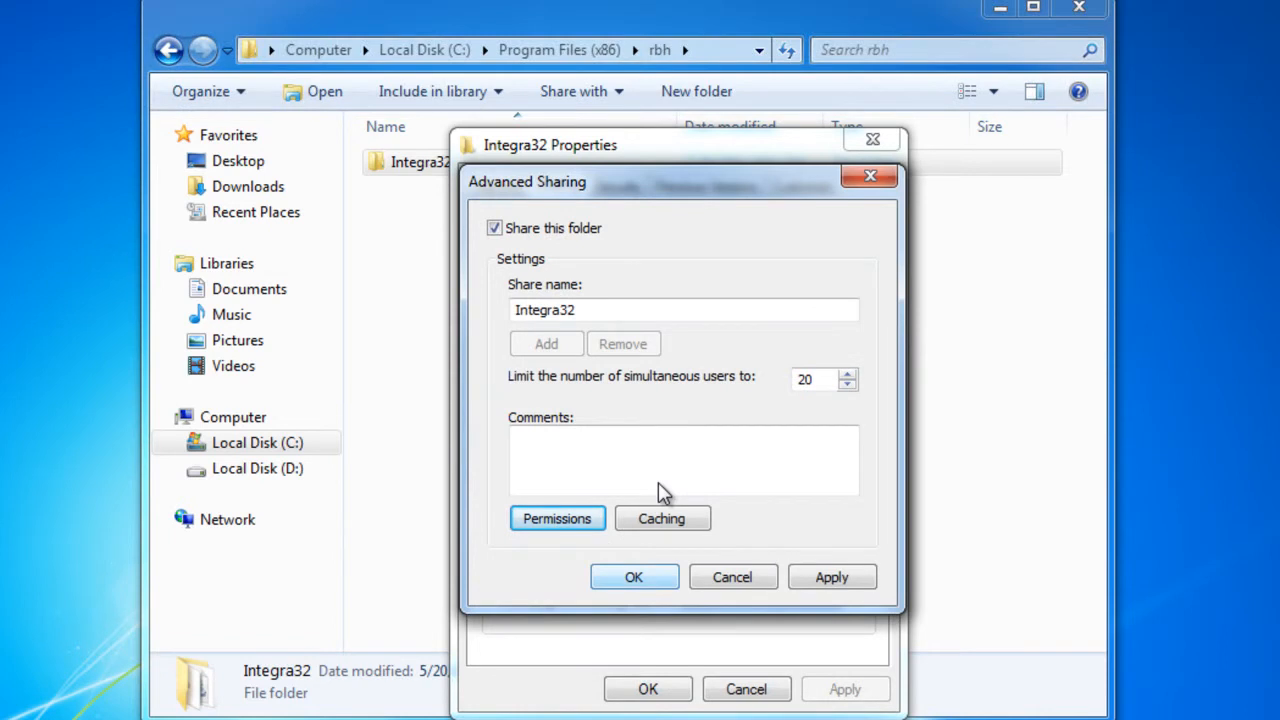
Add the Administrators group to the Integra32 share permissions by finding it among the computer's users and groups
{"action": "key", "text": "Return"}
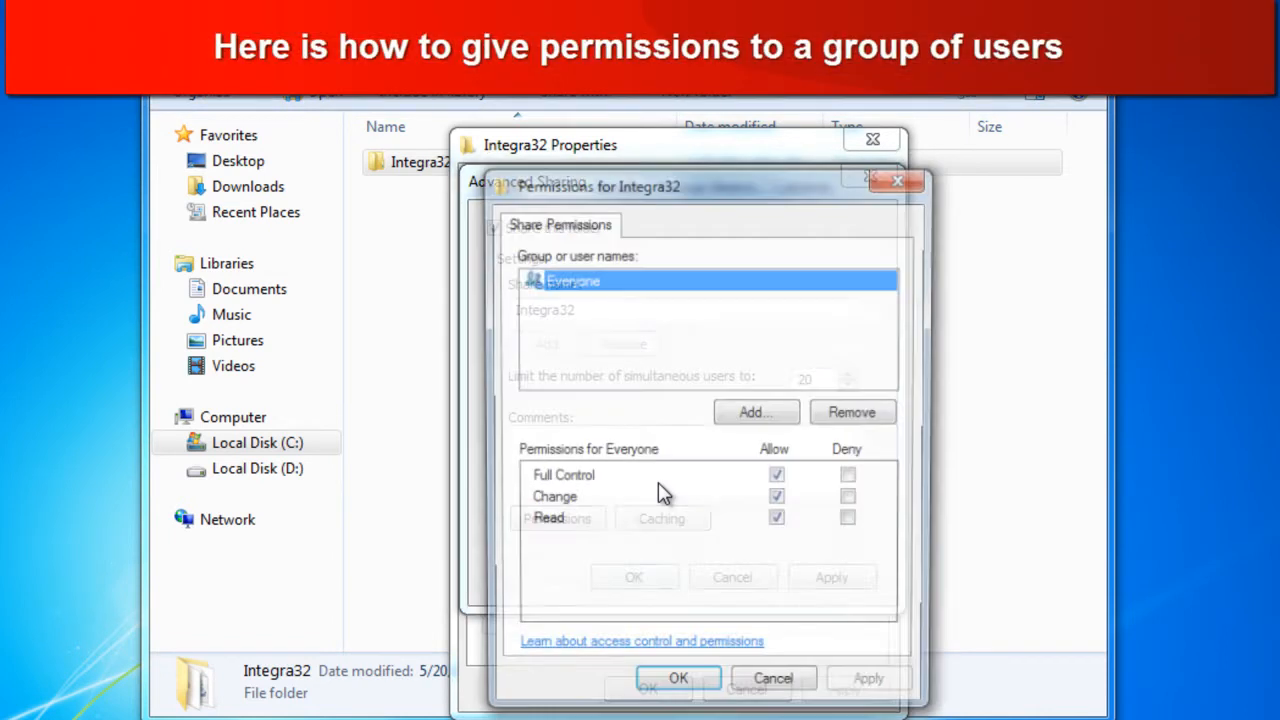
{"action": "key", "text": "alt+d"}
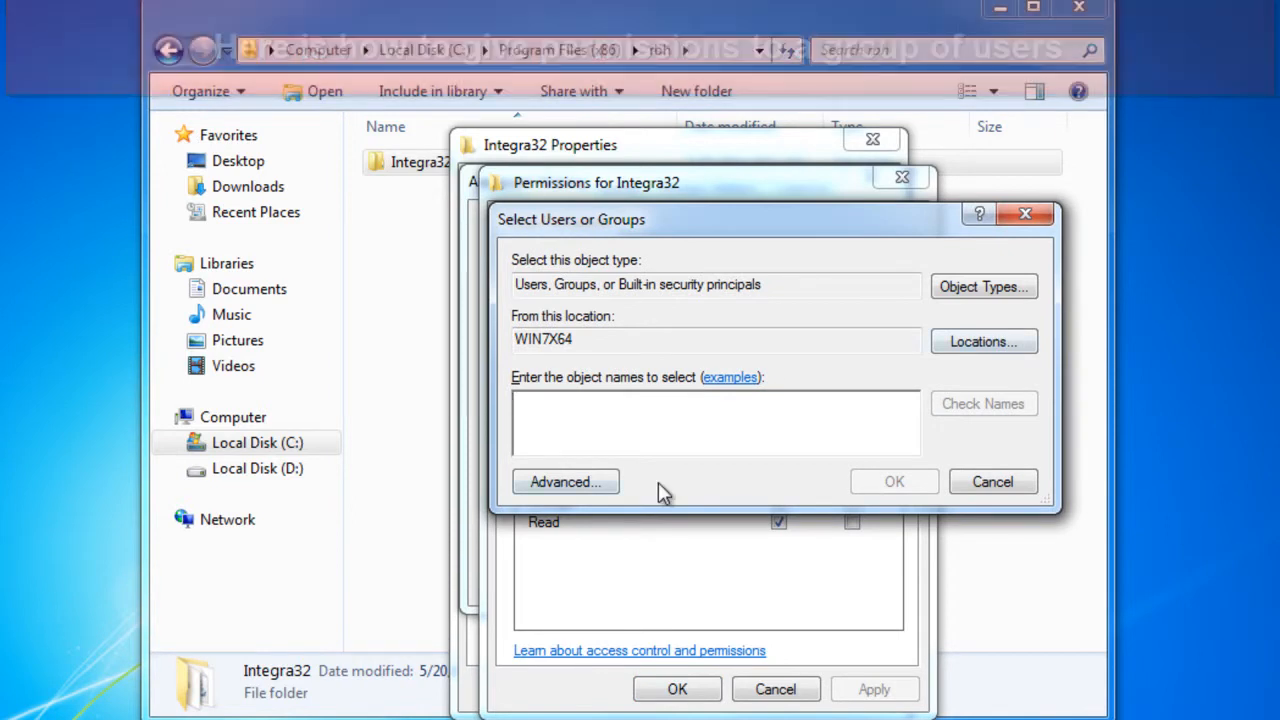
{"action": "key", "text": "alt+a"}
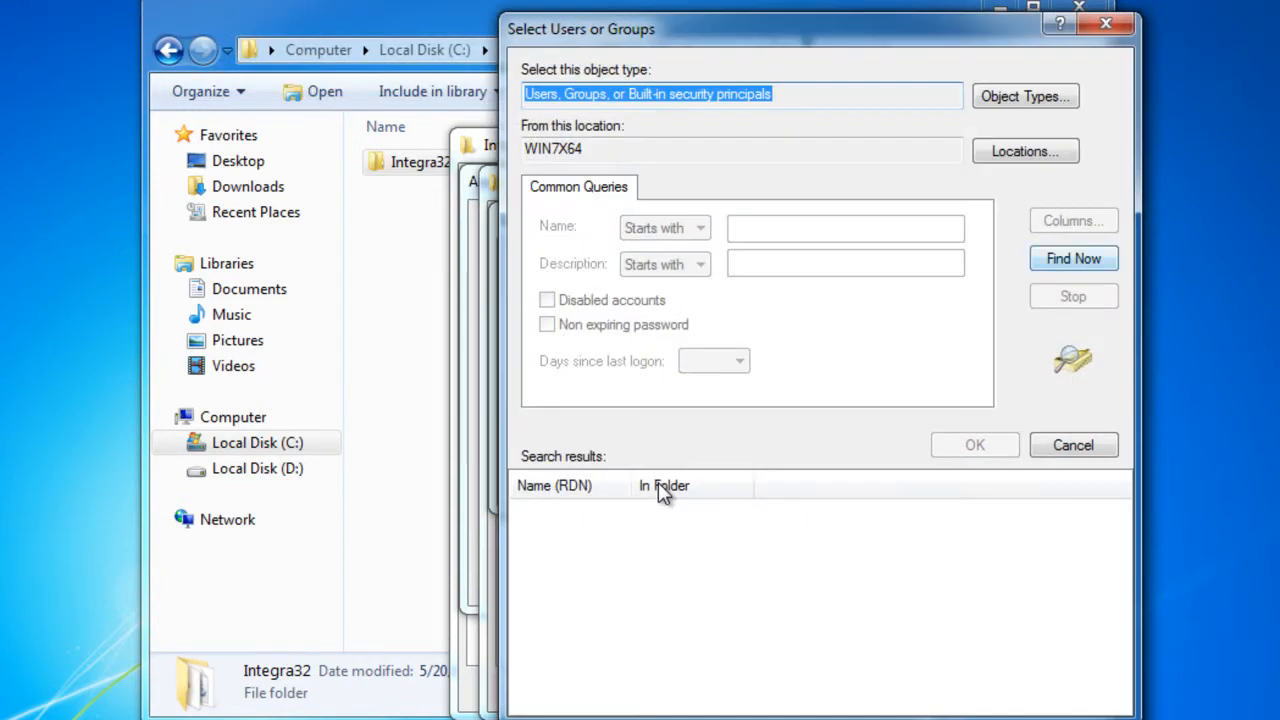
{"action": "key", "text": "alt+n"}
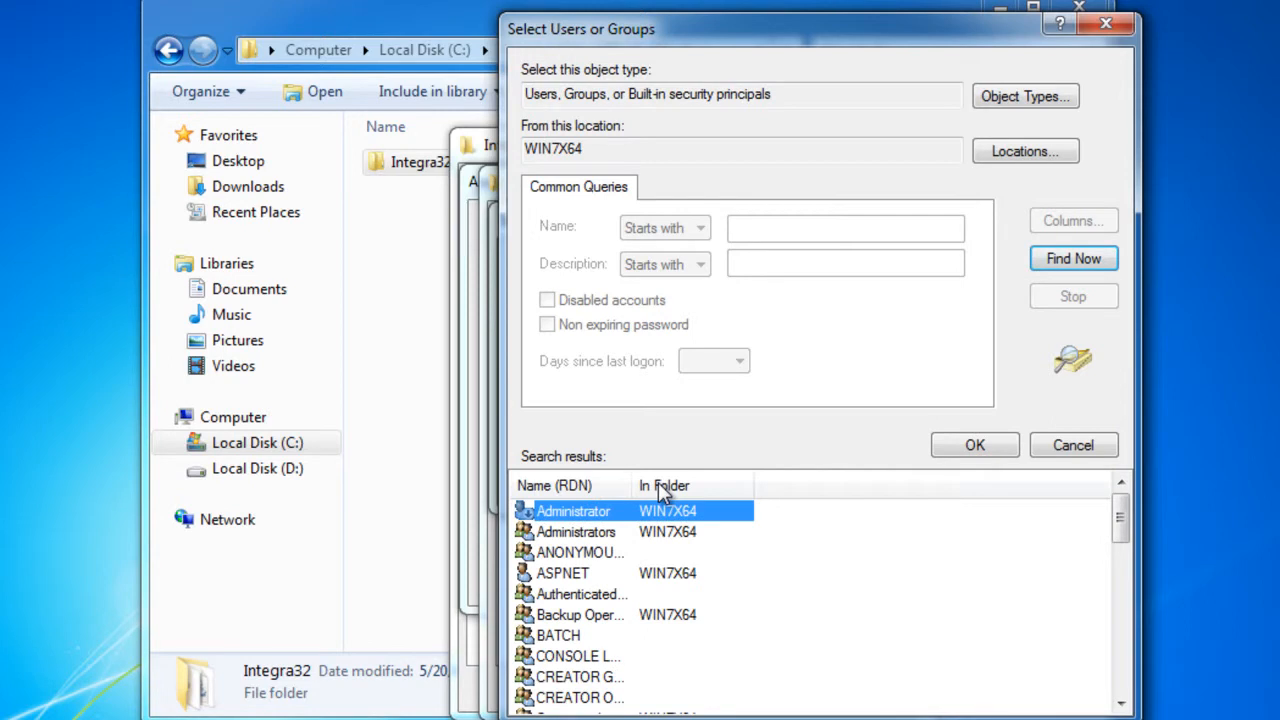
{"action": "key", "text": "Down"}
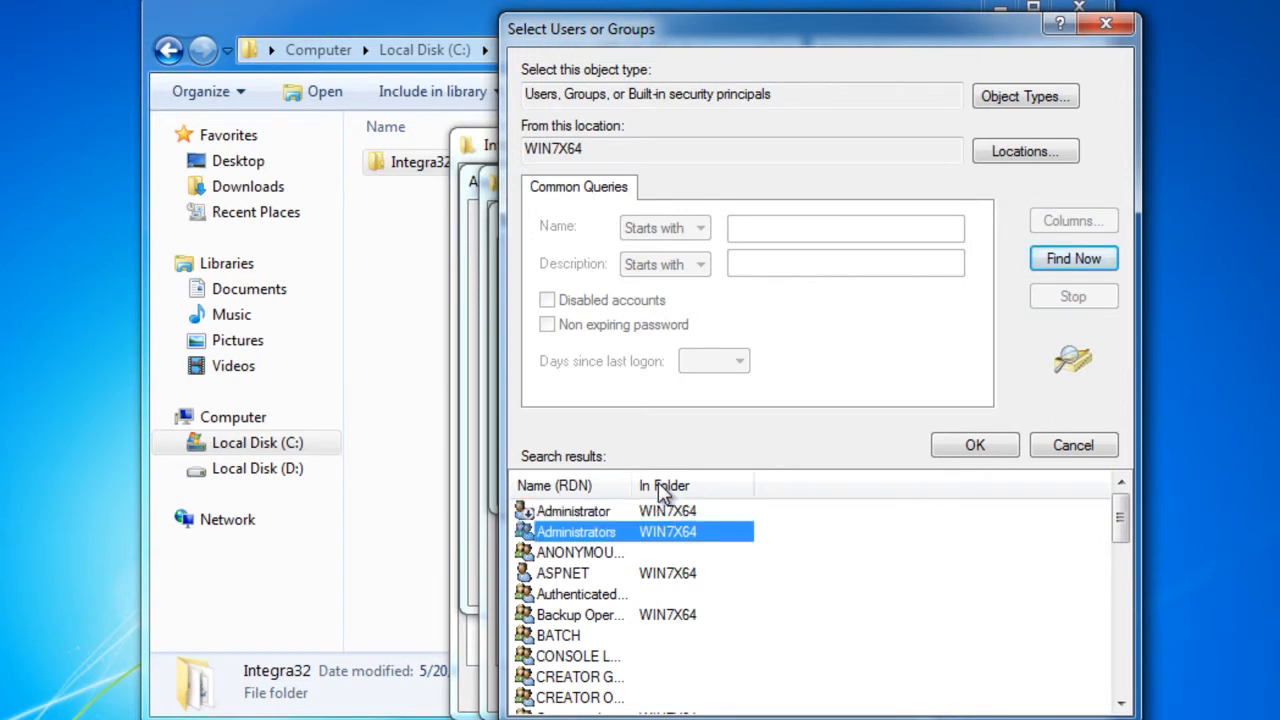
{"action": "key", "text": "Return"}
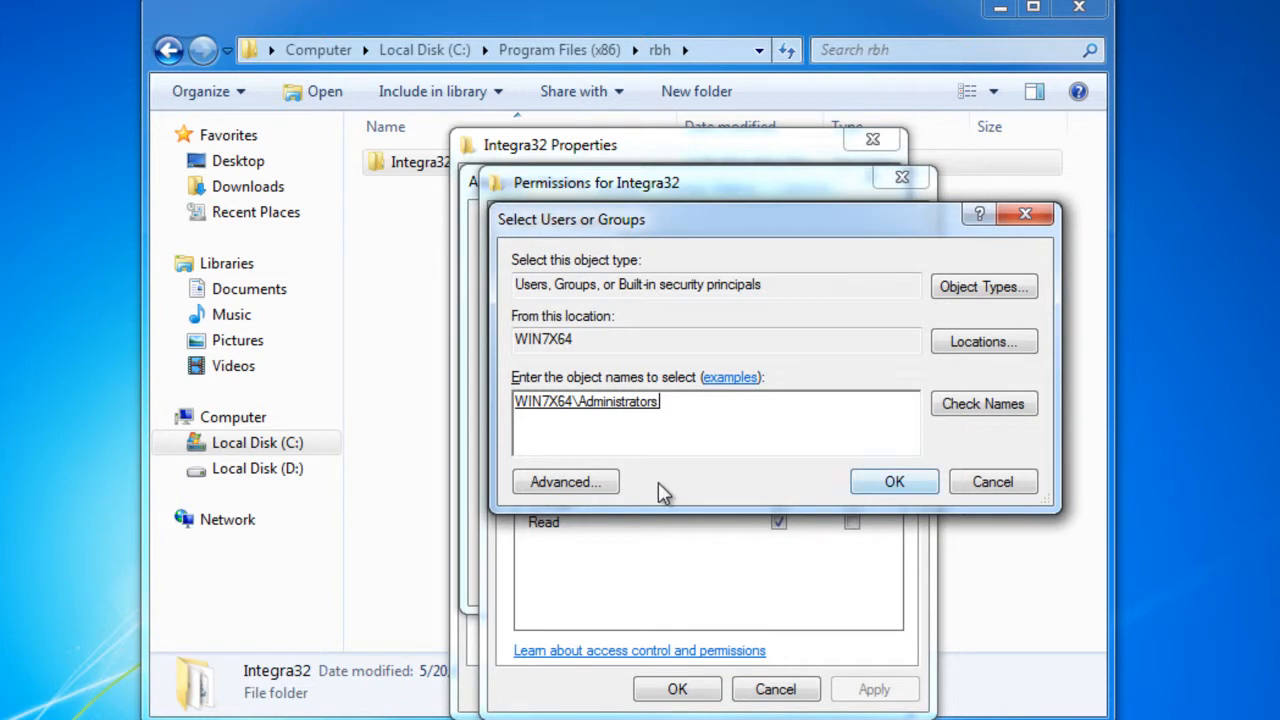
{"action": "key", "text": "Return"}
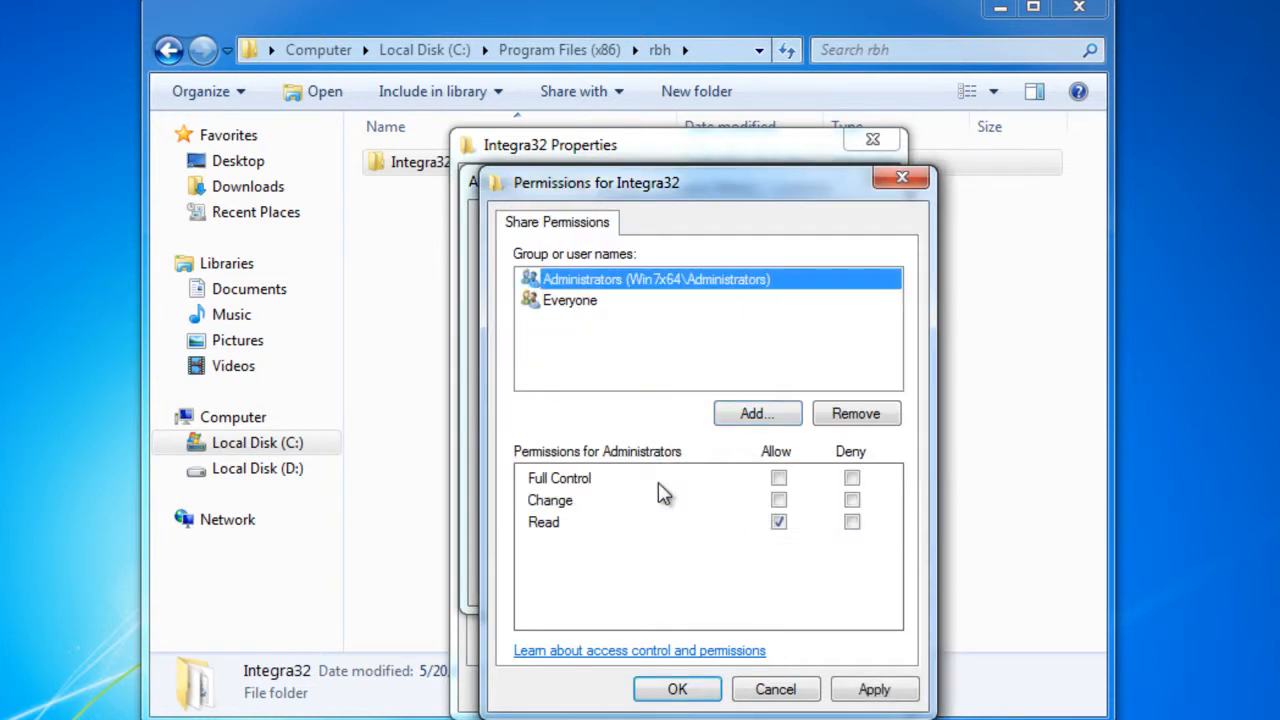
Allow the Administrators group Full Control of the share and apply the advanced sharing settings
{"action": "key", "text": "Tab"}
{"action": "key", "text": "Tab"}
{"action": "key", "text": "Tab"}
{"action": "key", "text": "space"}
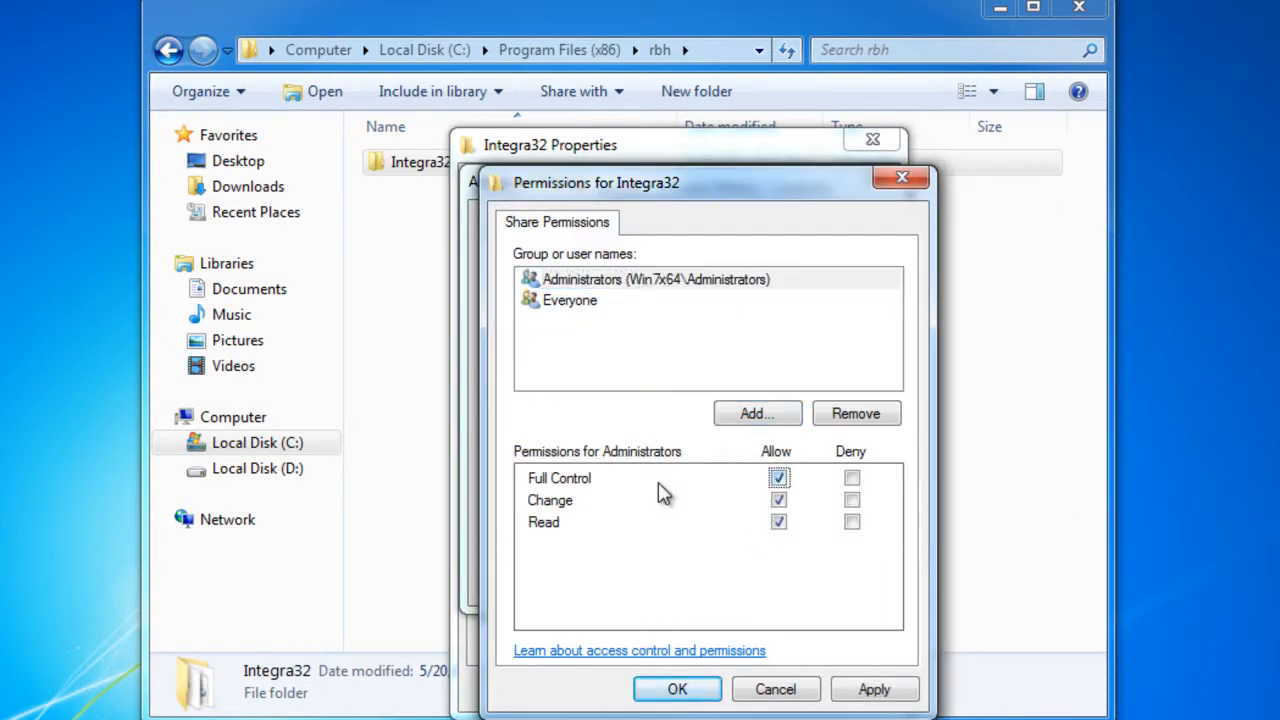
{"action": "key", "text": "alt+a"}
{"action": "key", "text": "Return"}
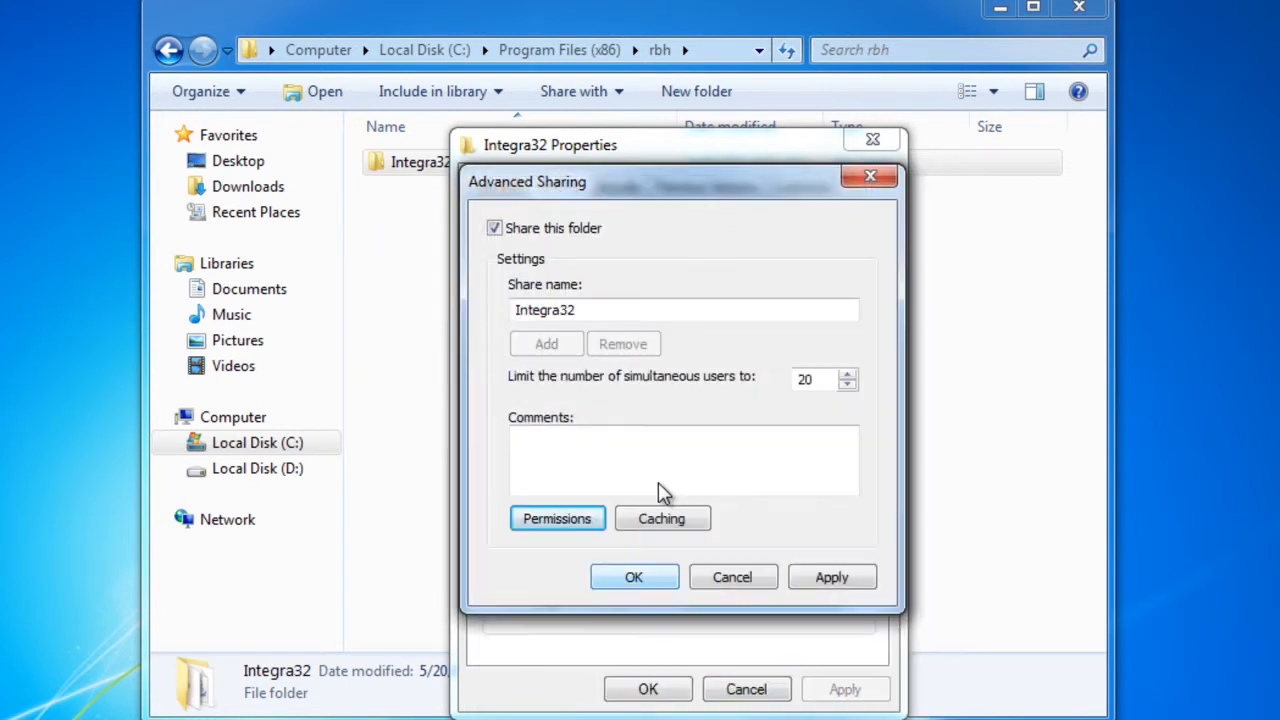
{"action": "key", "text": "Return"}
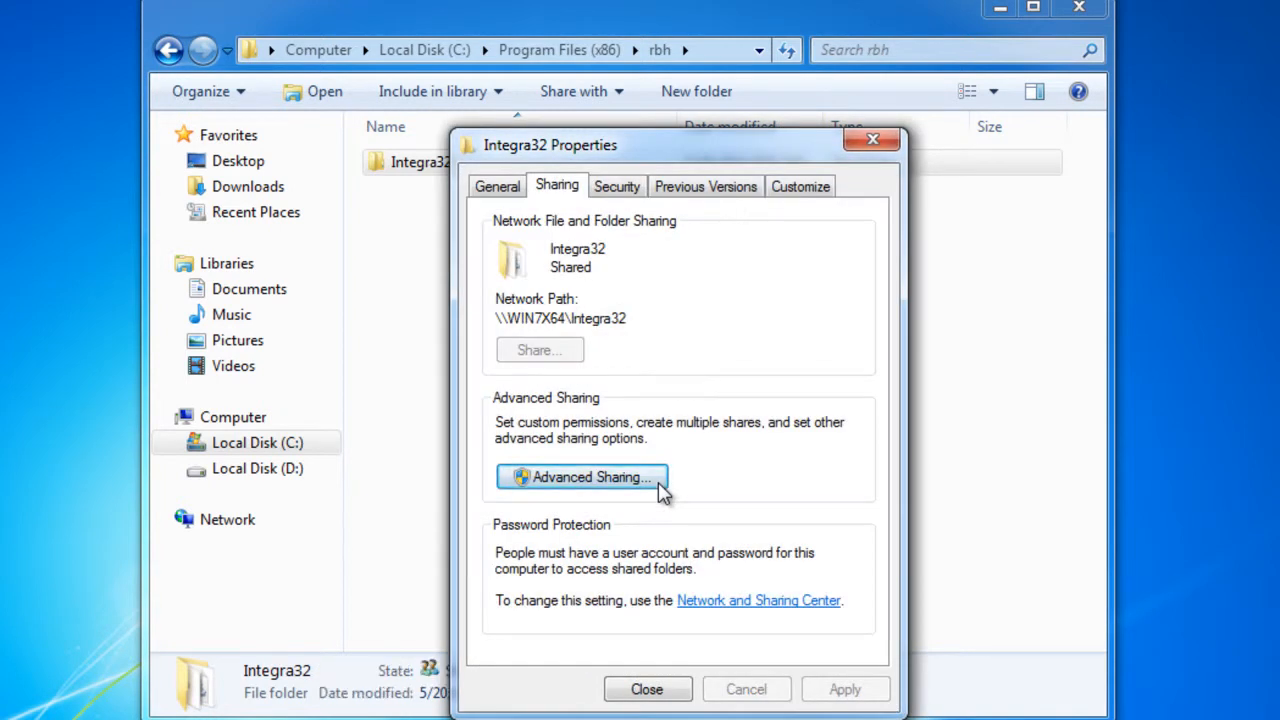
Add Everyone to the security permissions of the Integra32 folder by finding it among the computer's users and groups
{"action": "left_click", "coordinate": [637, 196]}
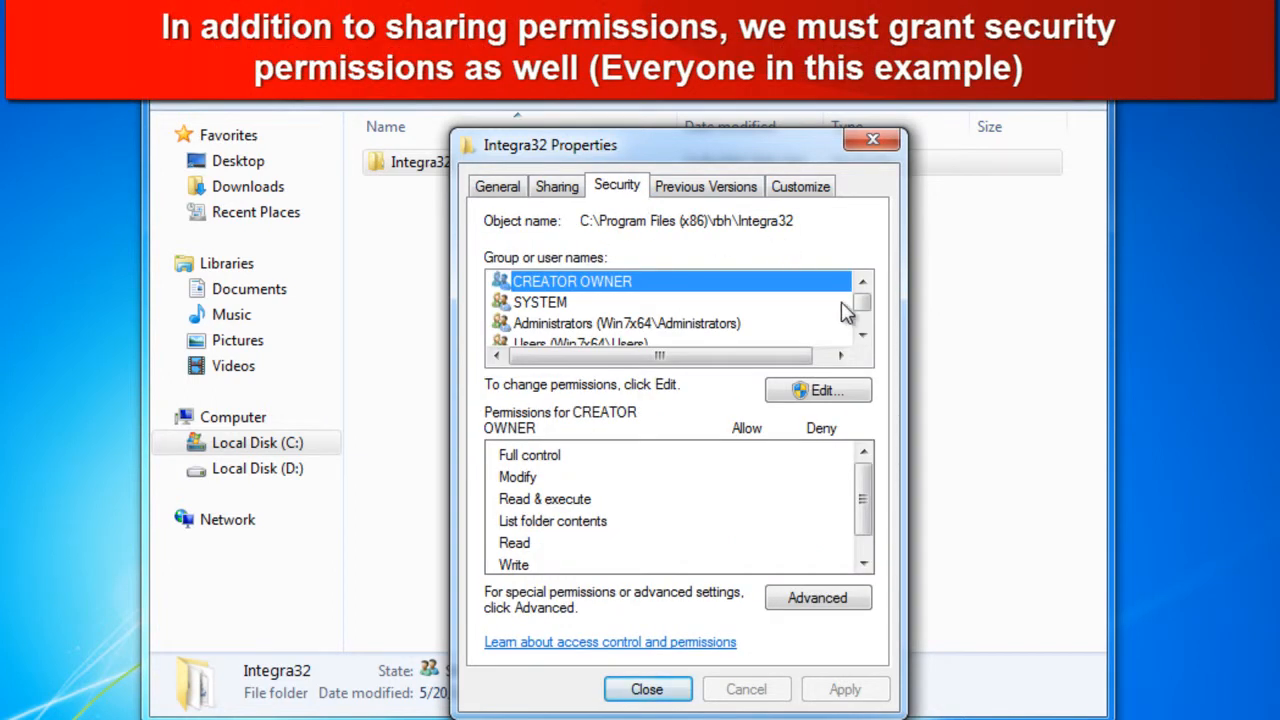
{"action": "left_click_drag", "start_coordinate": [860, 304], "coordinate": [874, 326]}
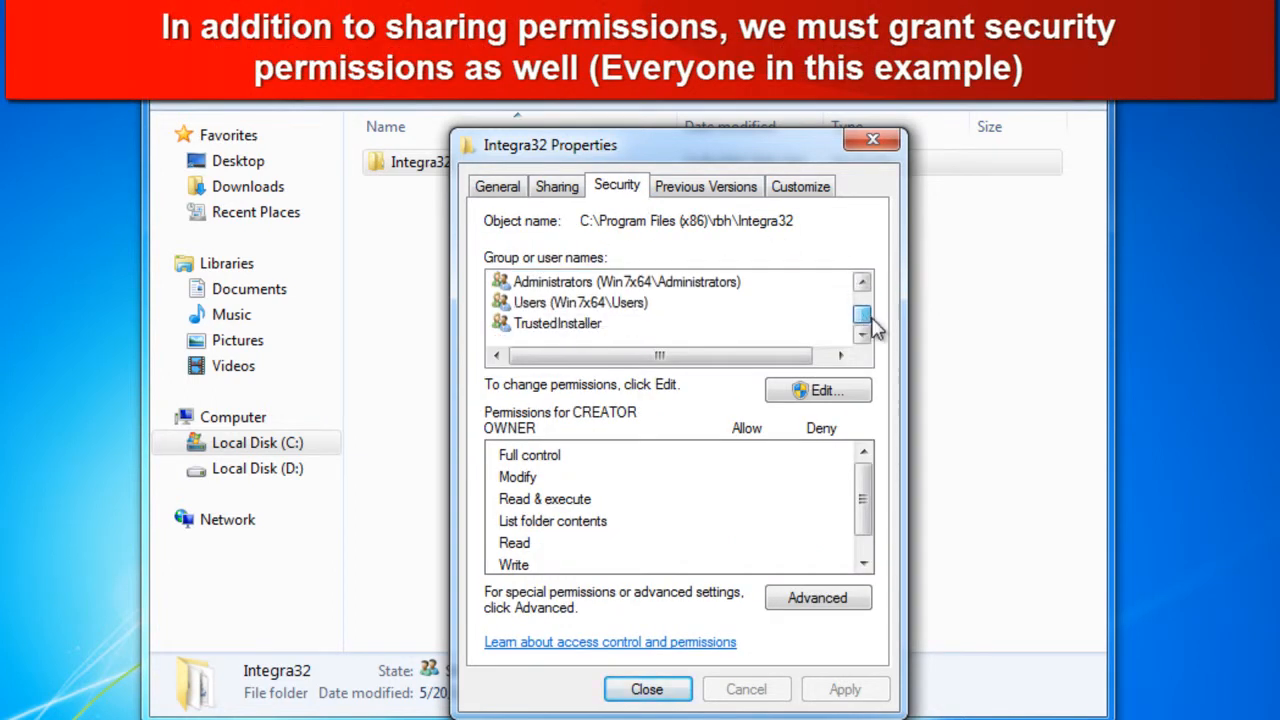
{"action": "left_click", "coordinate": [822, 392]}
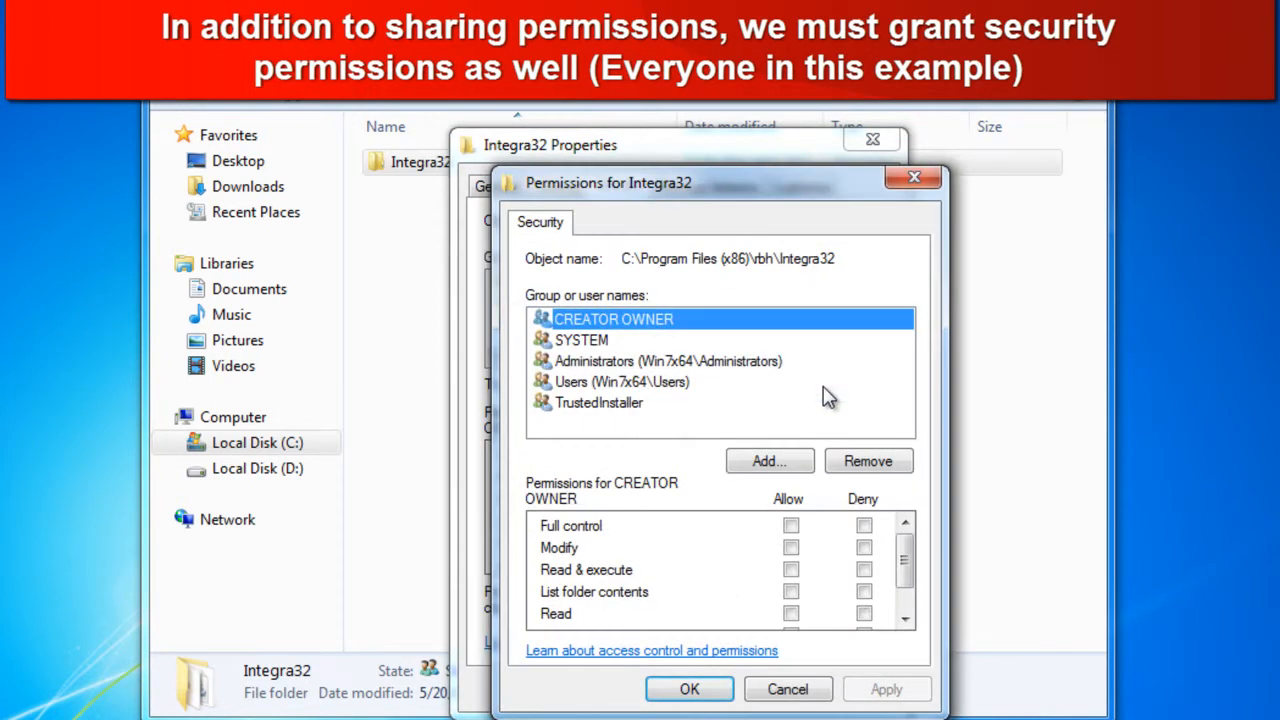
{"action": "key", "text": "alt+d"}
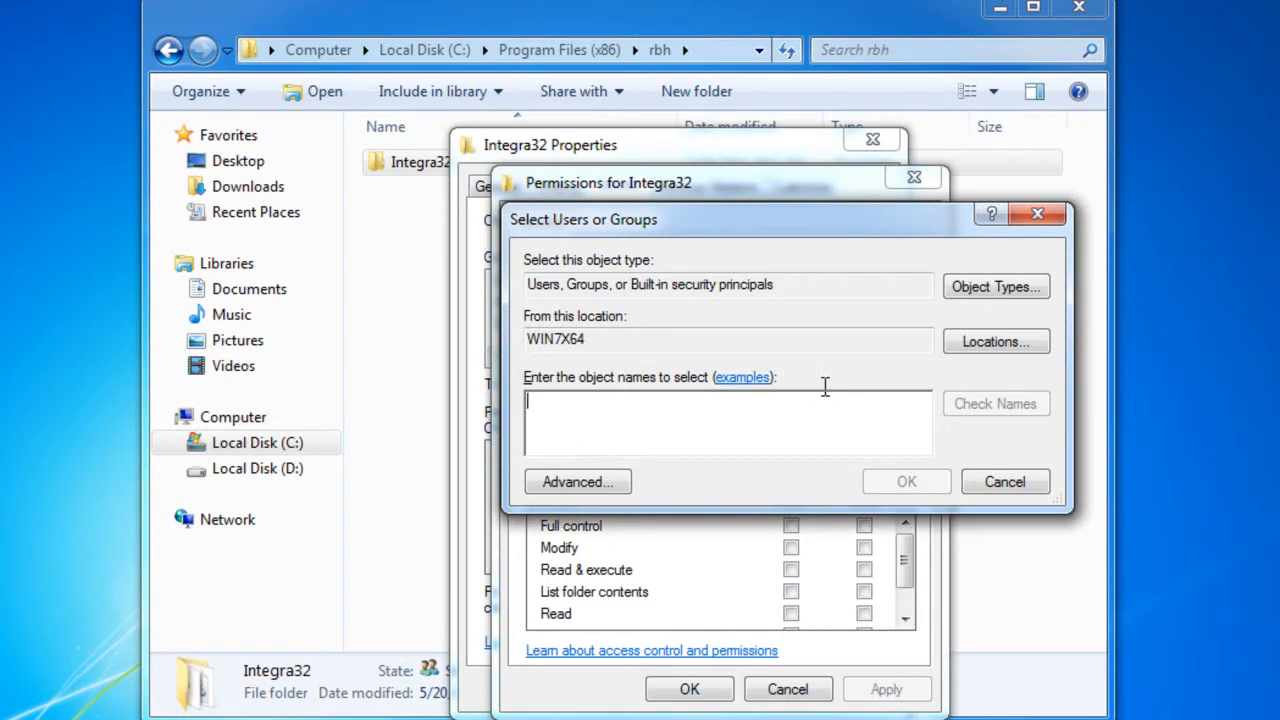
{"action": "key", "text": "alt+a"}
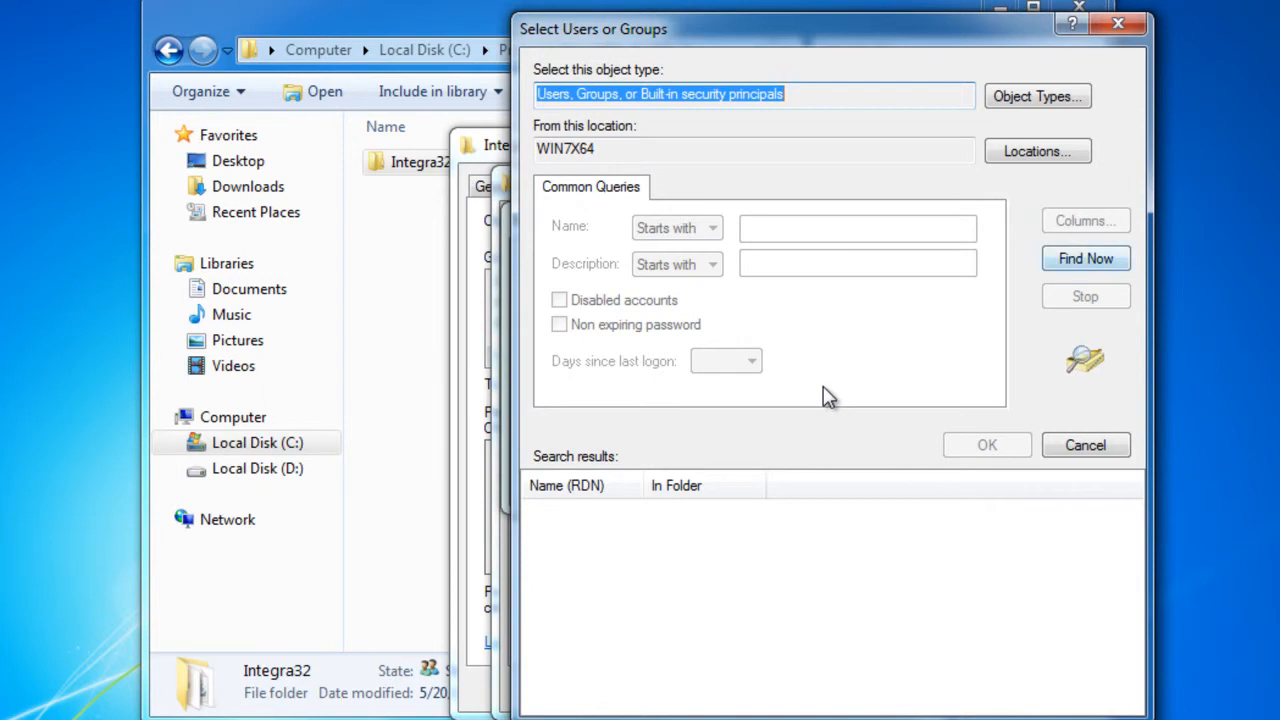
{"action": "key", "text": "alt+n"}
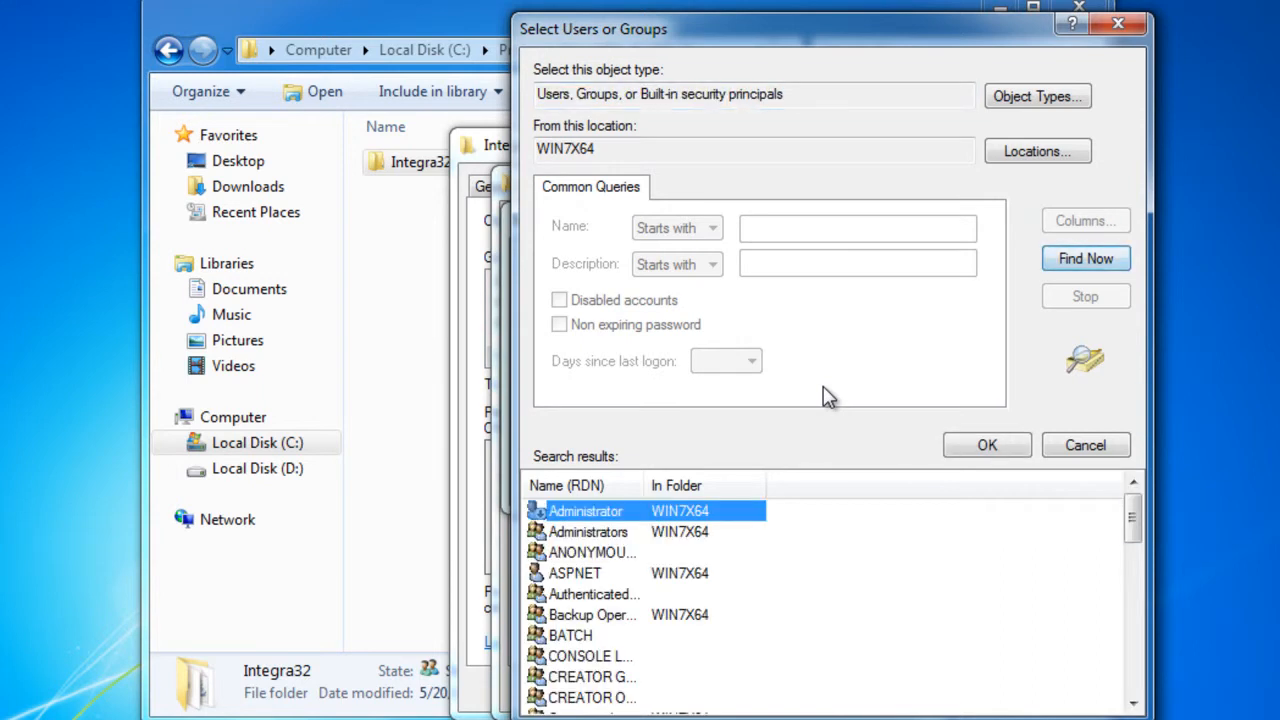
{"action": "scroll", "coordinate": [828, 396], "scroll_direction": "down", "scroll_amount": 3}
{"action": "scroll", "coordinate": [828, 396], "scroll_direction": "down", "scroll_amount": 3}
{"action": "left_click_drag", "start_coordinate": [1132, 572], "coordinate": [1132, 577]}
{"action": "left_click", "coordinate": [576, 574]}
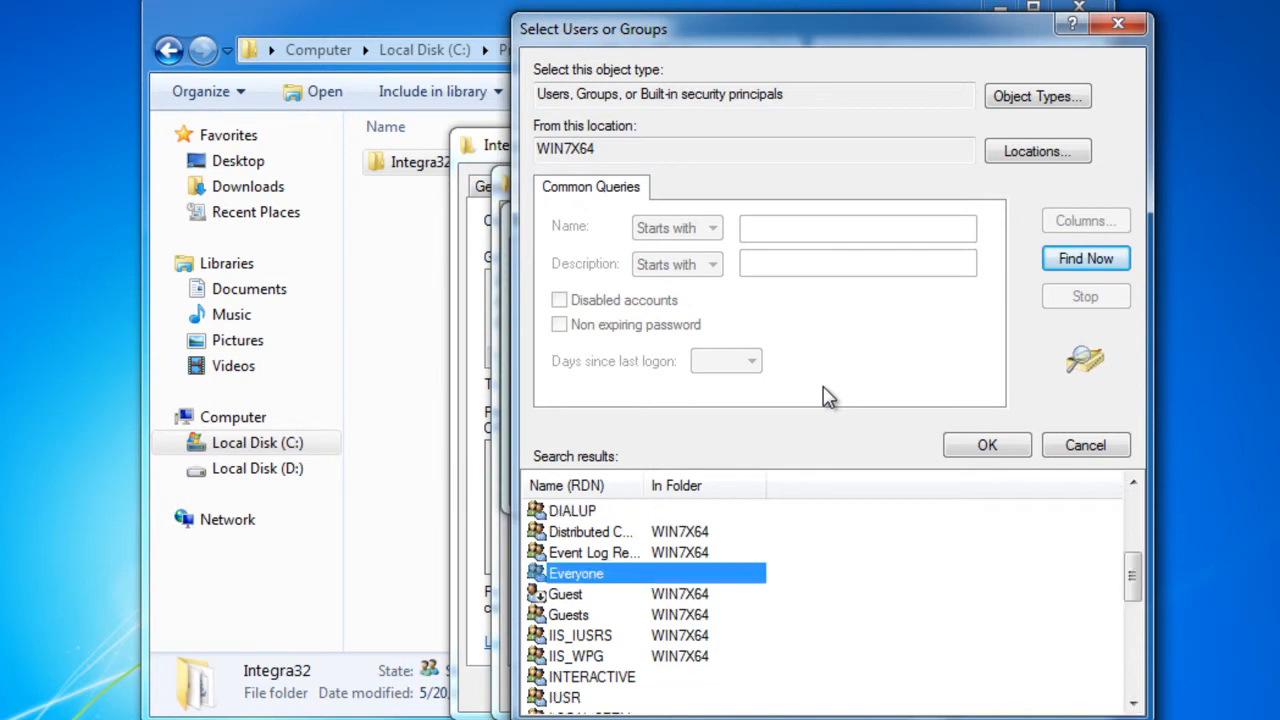
{"action": "left_click", "coordinate": [987, 445]}
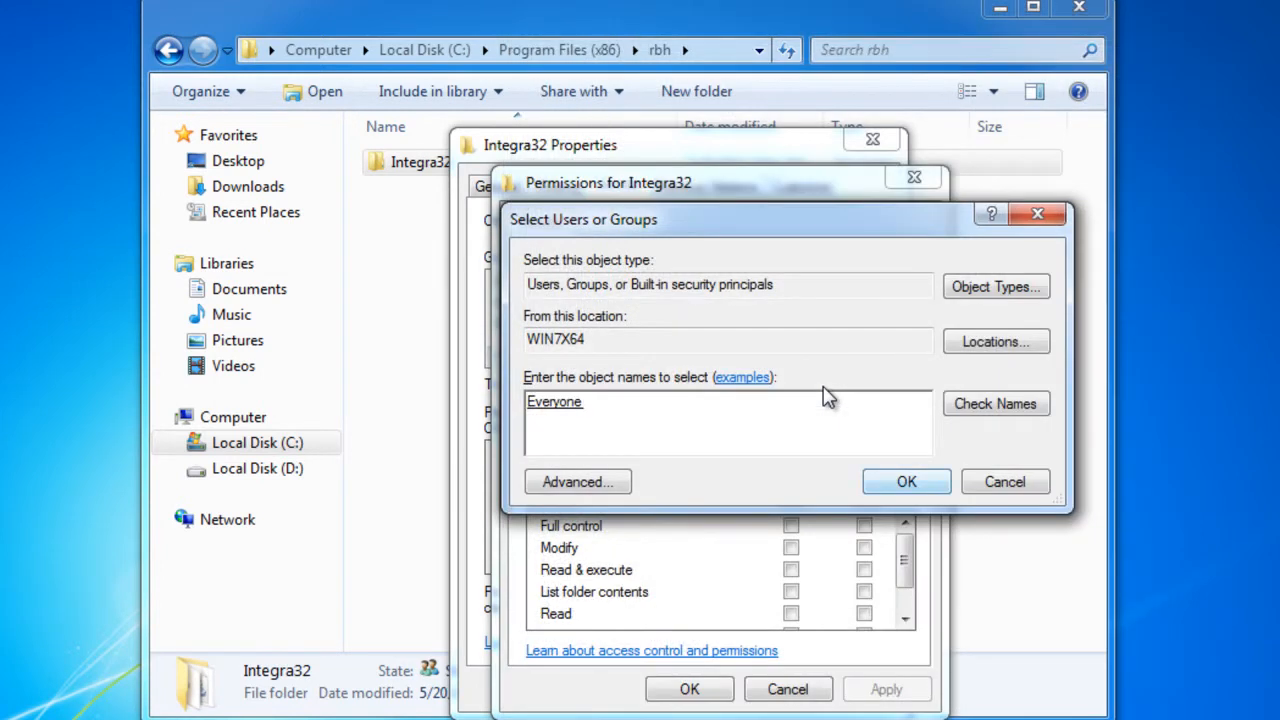
{"action": "key", "text": "Return"}
{"action": "left_click", "coordinate": [825, 390]}
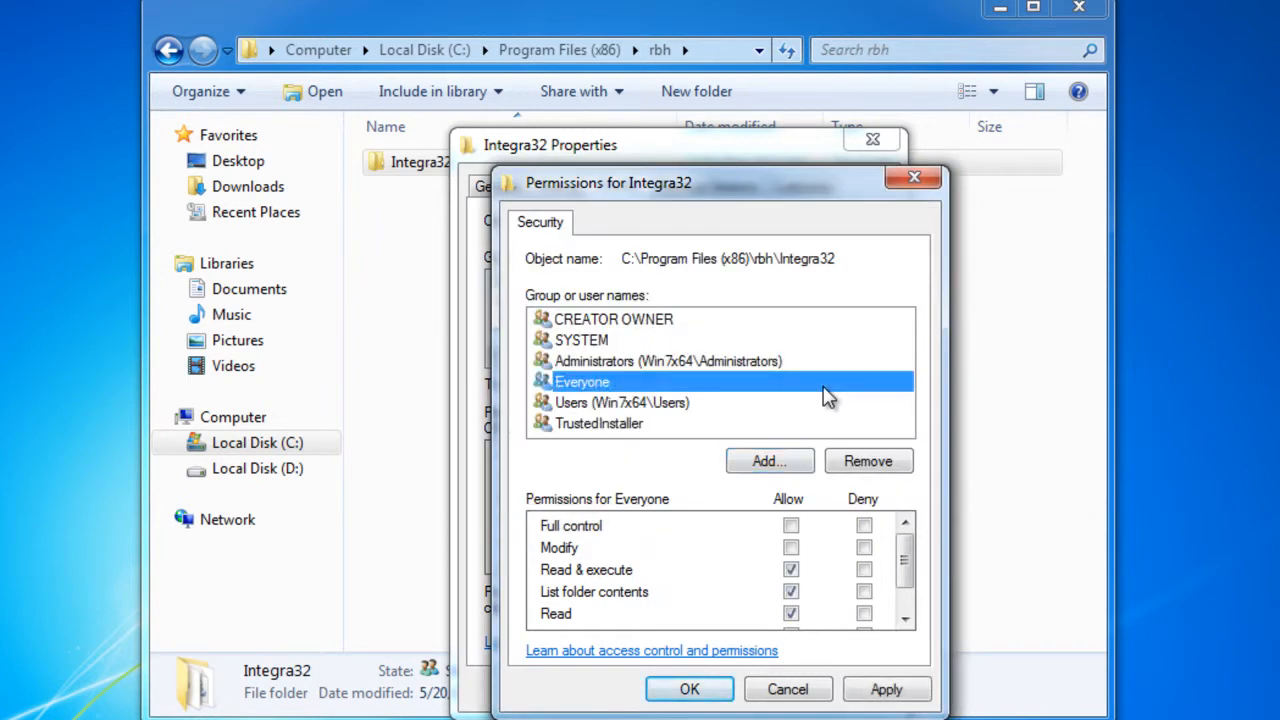
Allow Everyone Full control in the Integra32 security permissions, then close the folder's properties and the Explorer window
{"action": "key", "text": "Tab"}
{"action": "key", "text": "Tab"}
{"action": "key", "text": "Tab"}
{"action": "key", "text": "space"}
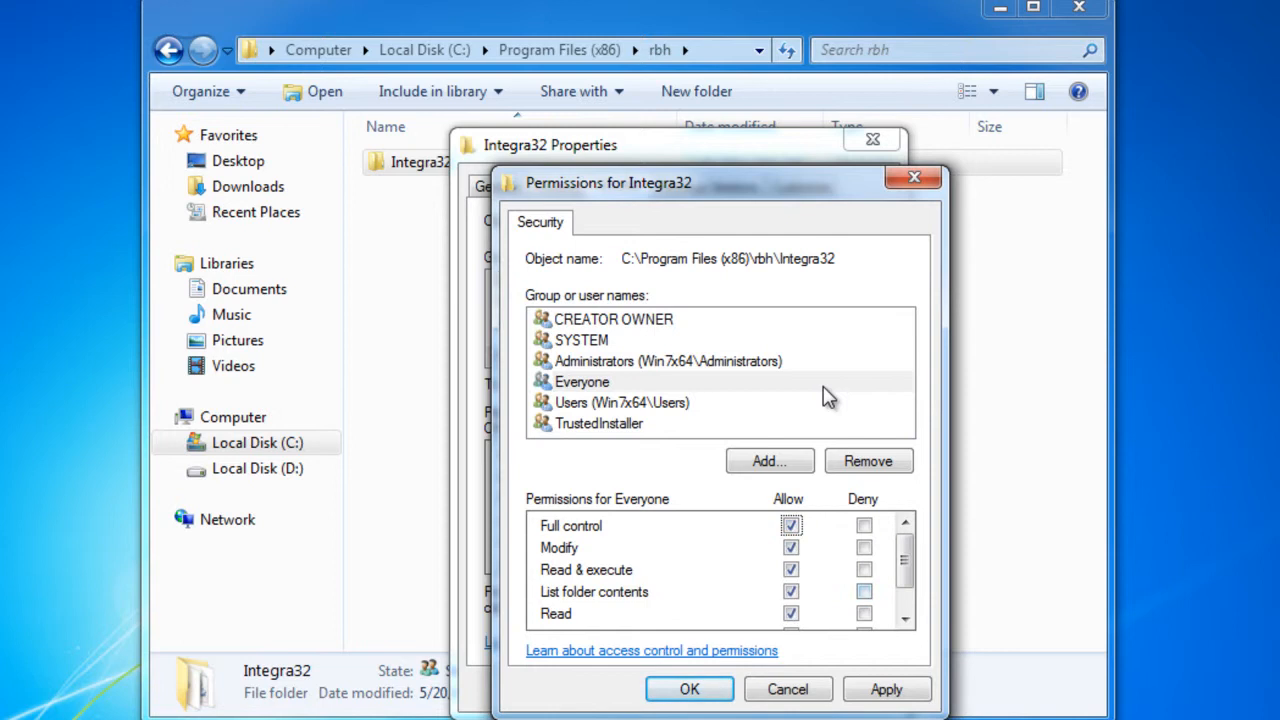
{"action": "key", "text": "Return"}
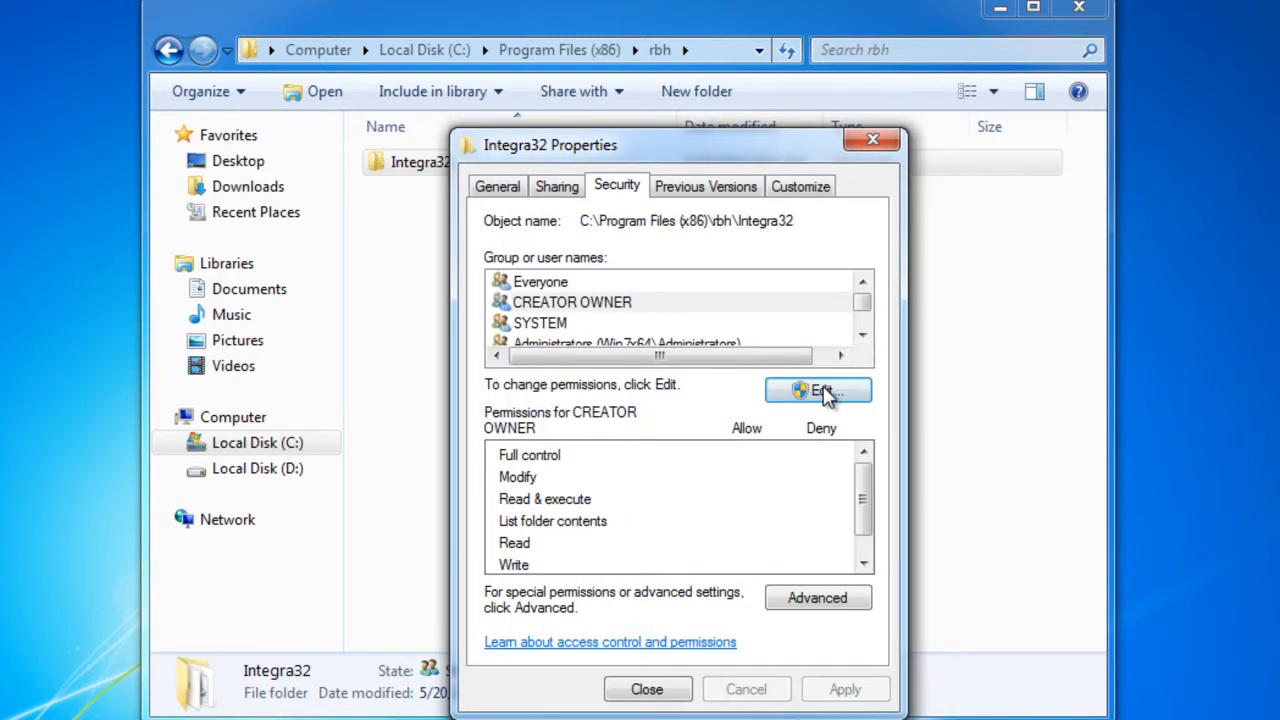
{"action": "left_click", "coordinate": [678, 691]}
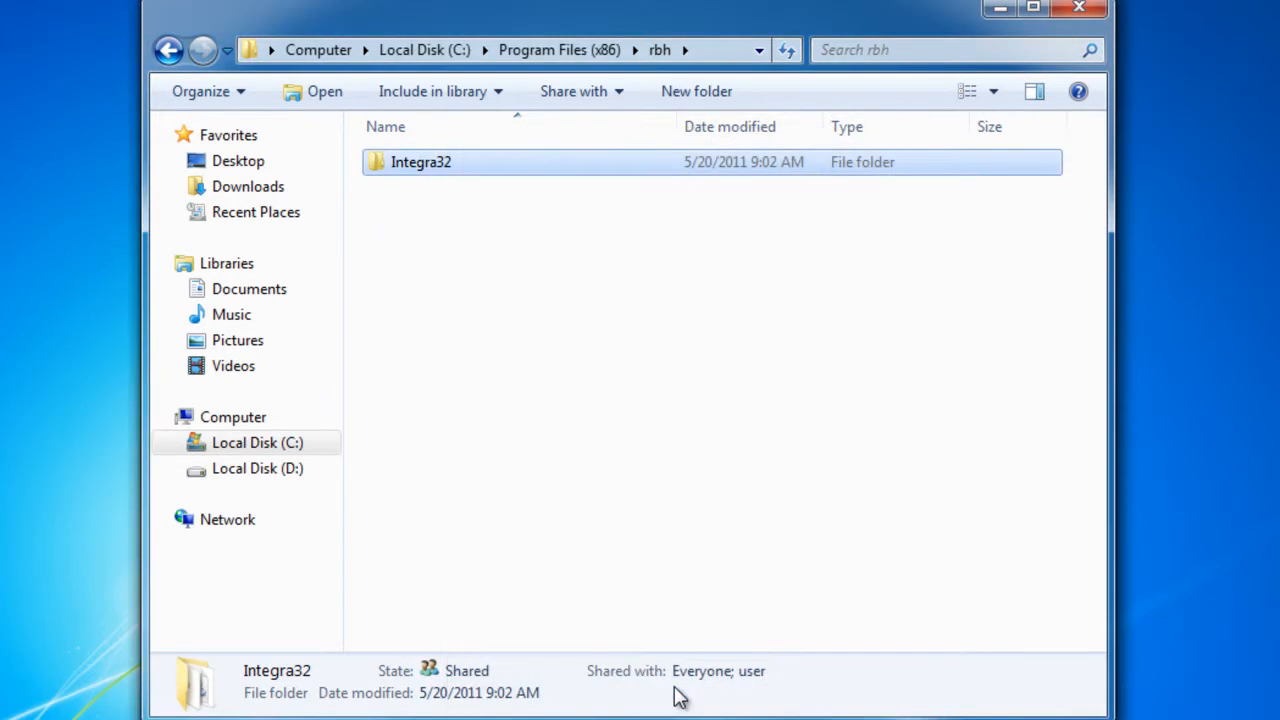
{"action": "left_click", "coordinate": [1078, 12]}
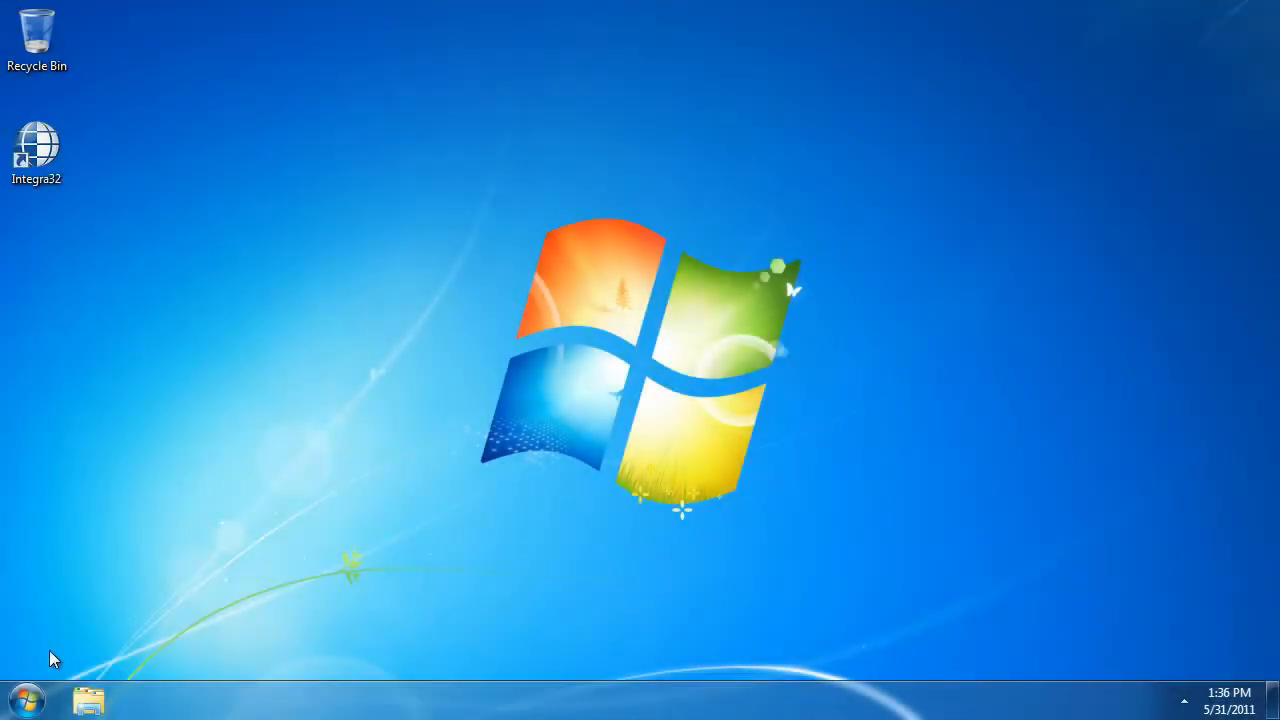
Browse the network to SERVER-WIN7X64 and open its Integra32 share to check that it is accessible
{"action": "left_click", "coordinate": [27, 700]}
{"action": "left_click", "coordinate": [323, 413]}
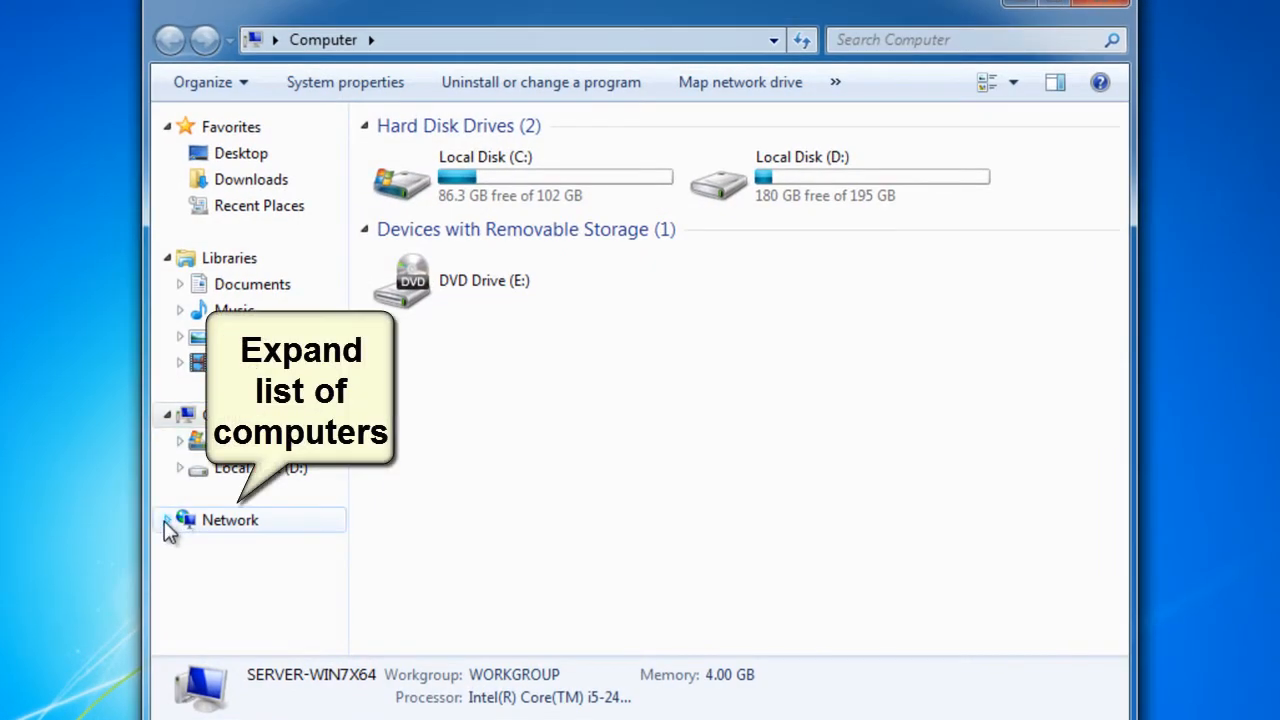
{"action": "left_click", "coordinate": [167, 520]}
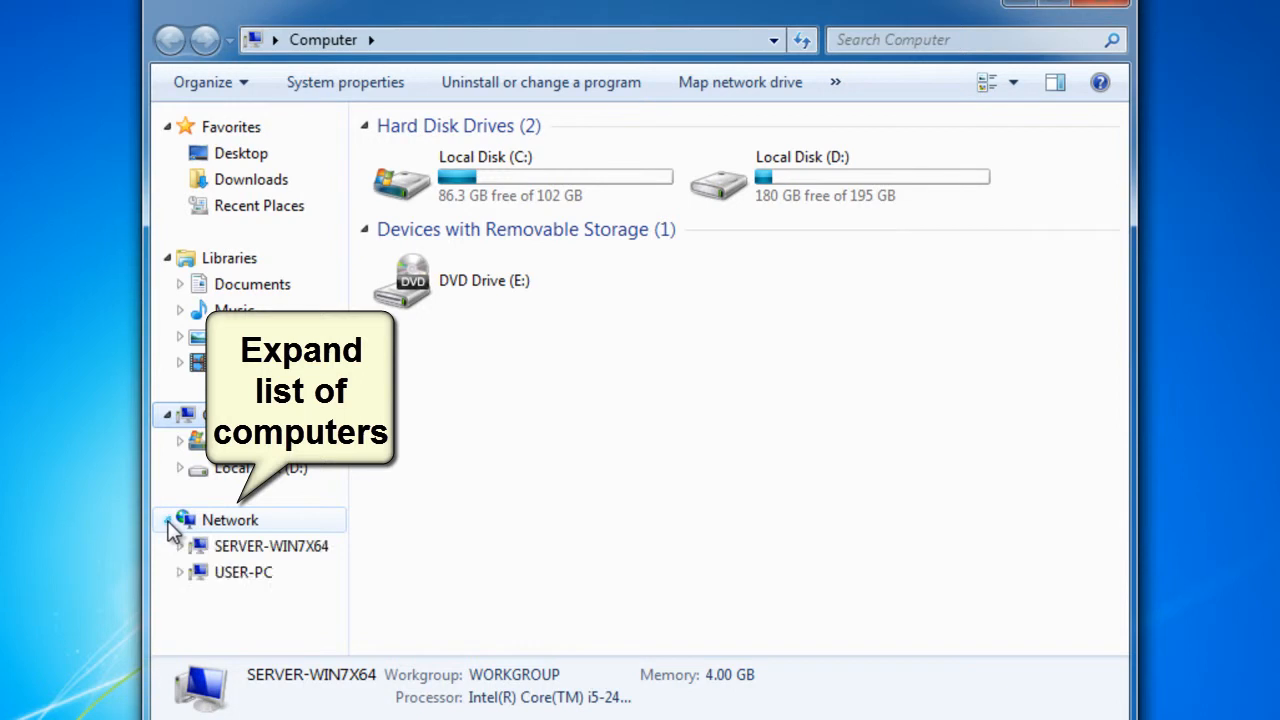
{"action": "left_click", "coordinate": [265, 550]}
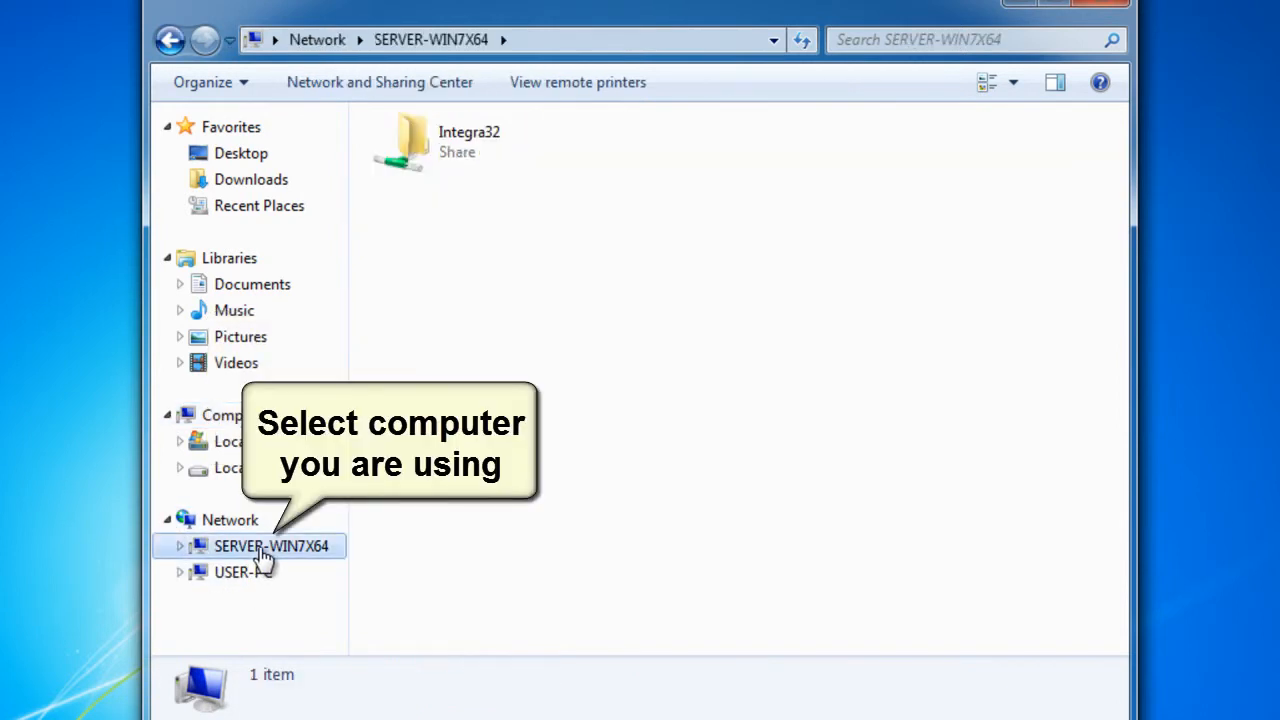
{"action": "double_click", "coordinate": [467, 155]}
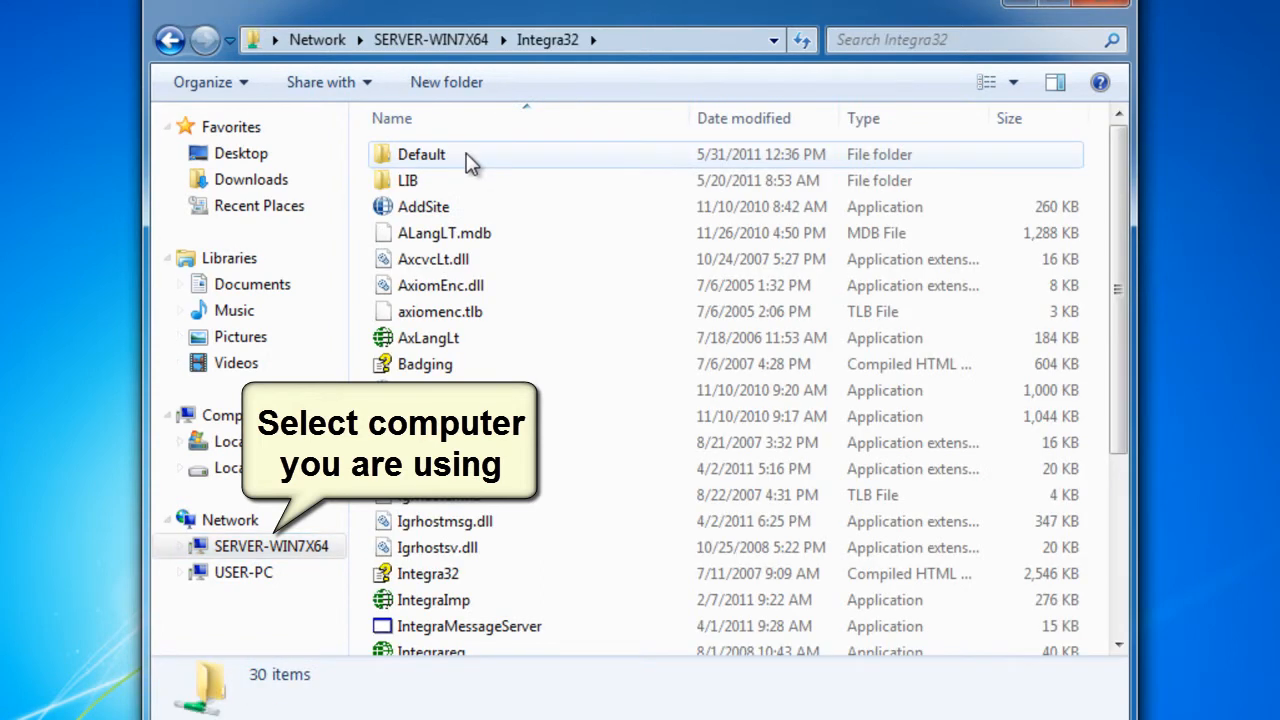
{"action": "left_click", "coordinate": [467, 155]}
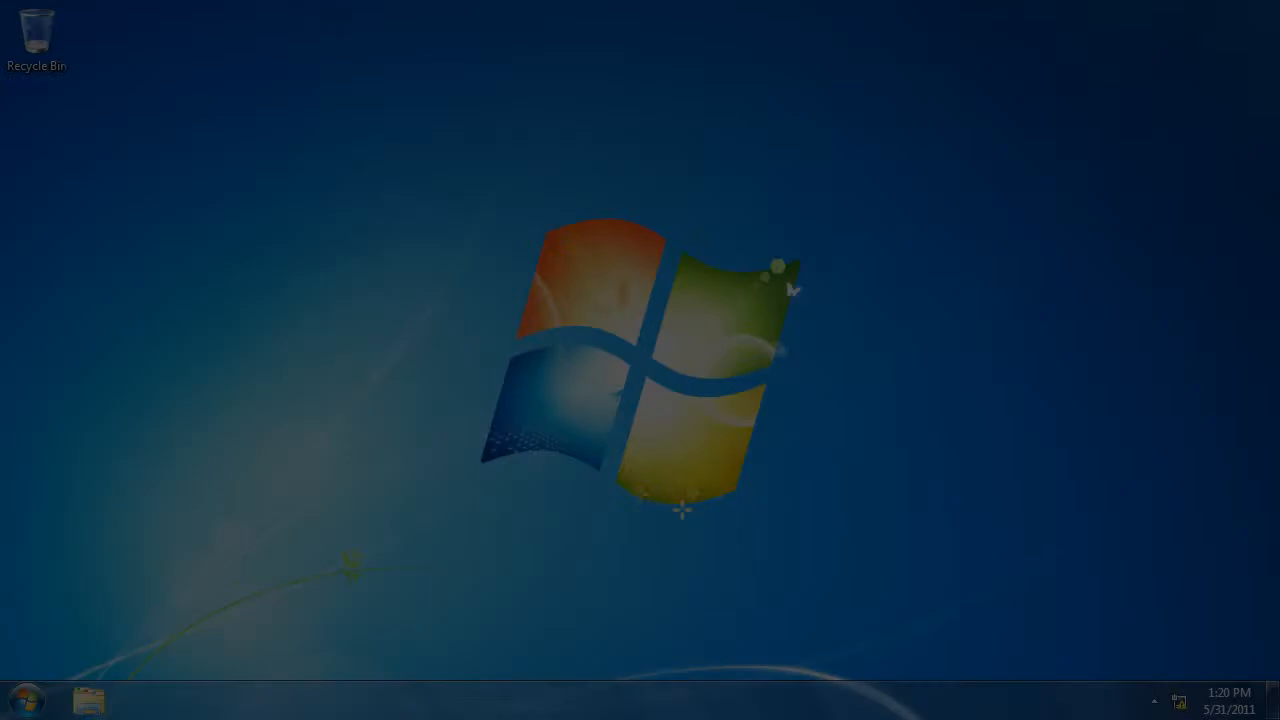
From the client computer, connect to SERVER-WIN7X64 on the network as "user" with the account password and have the credentials remembered
{"action": "key", "text": "super"}
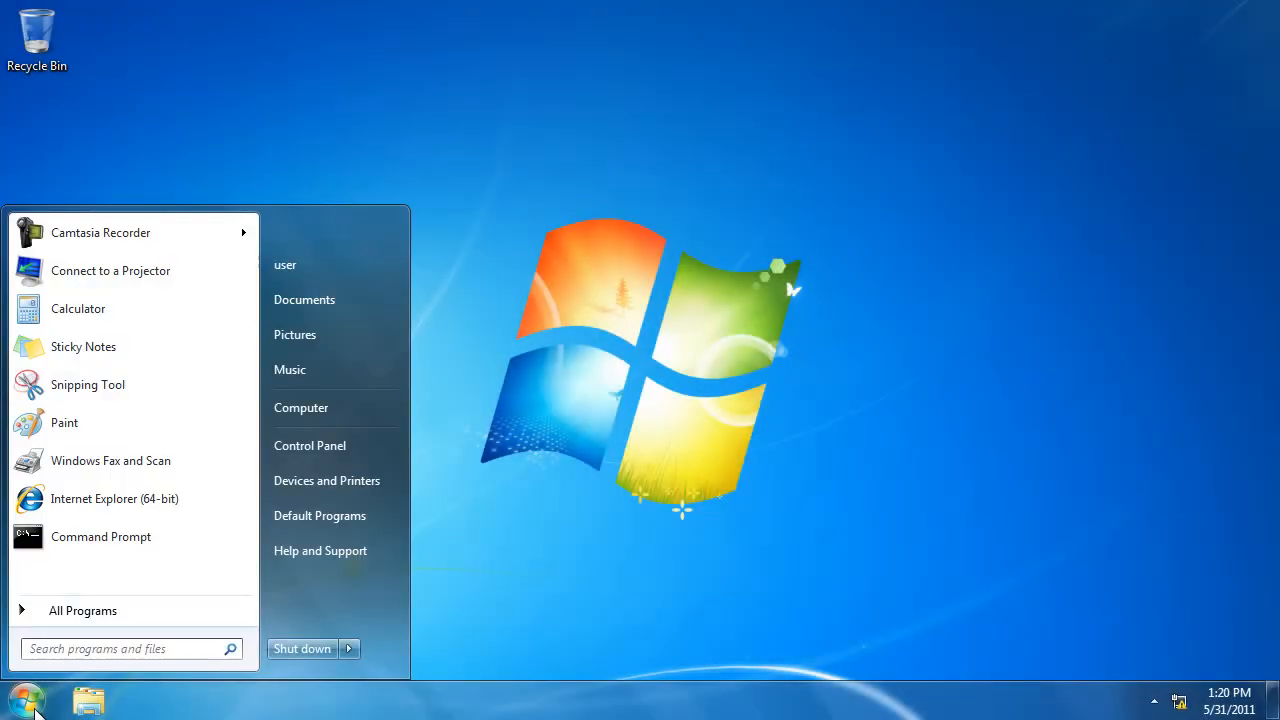
{"action": "left_click", "coordinate": [313, 409]}
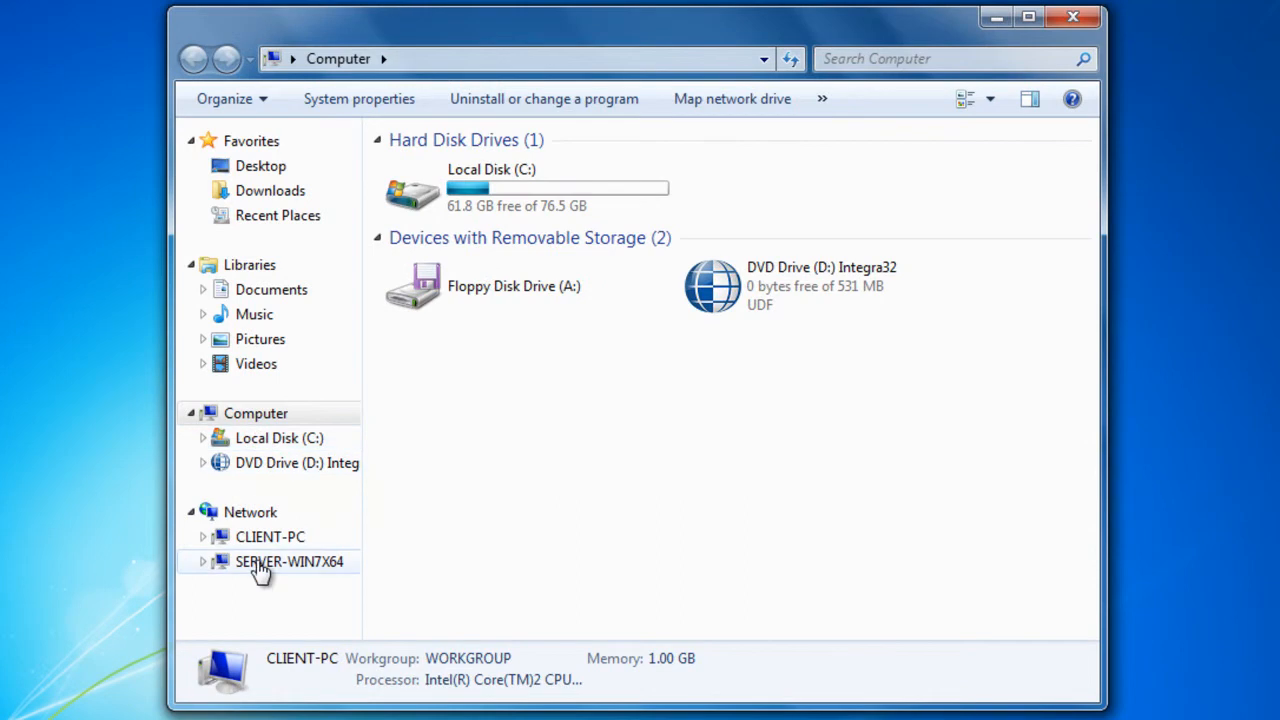
{"action": "left_click", "coordinate": [258, 563]}
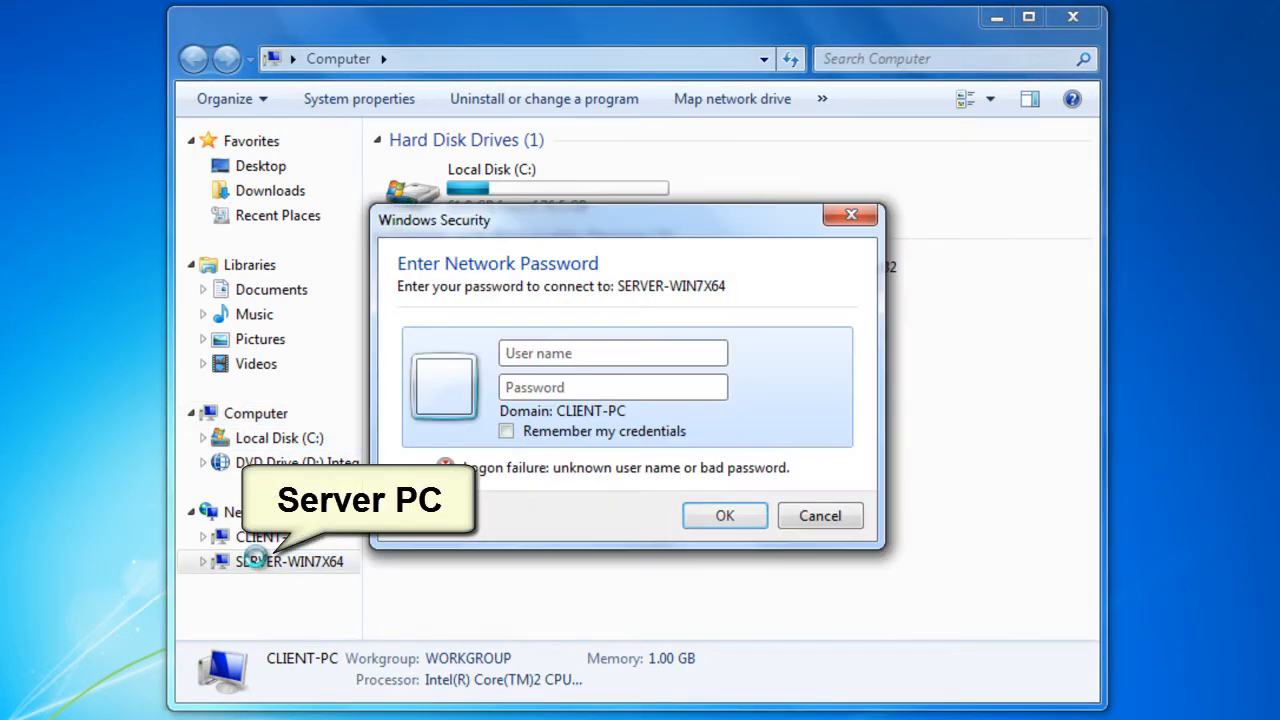
{"action": "type", "text": "user"}
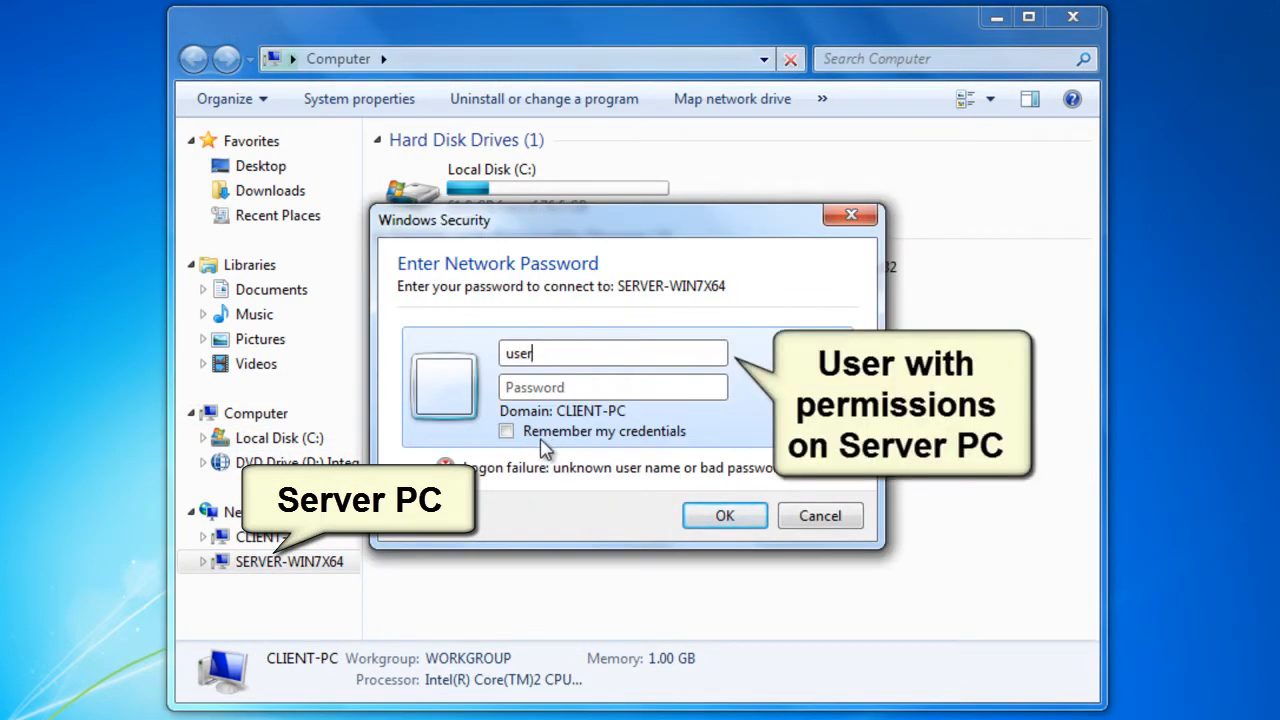
{"action": "key", "text": "Tab"}
{"action": "type", "text": "p•"}
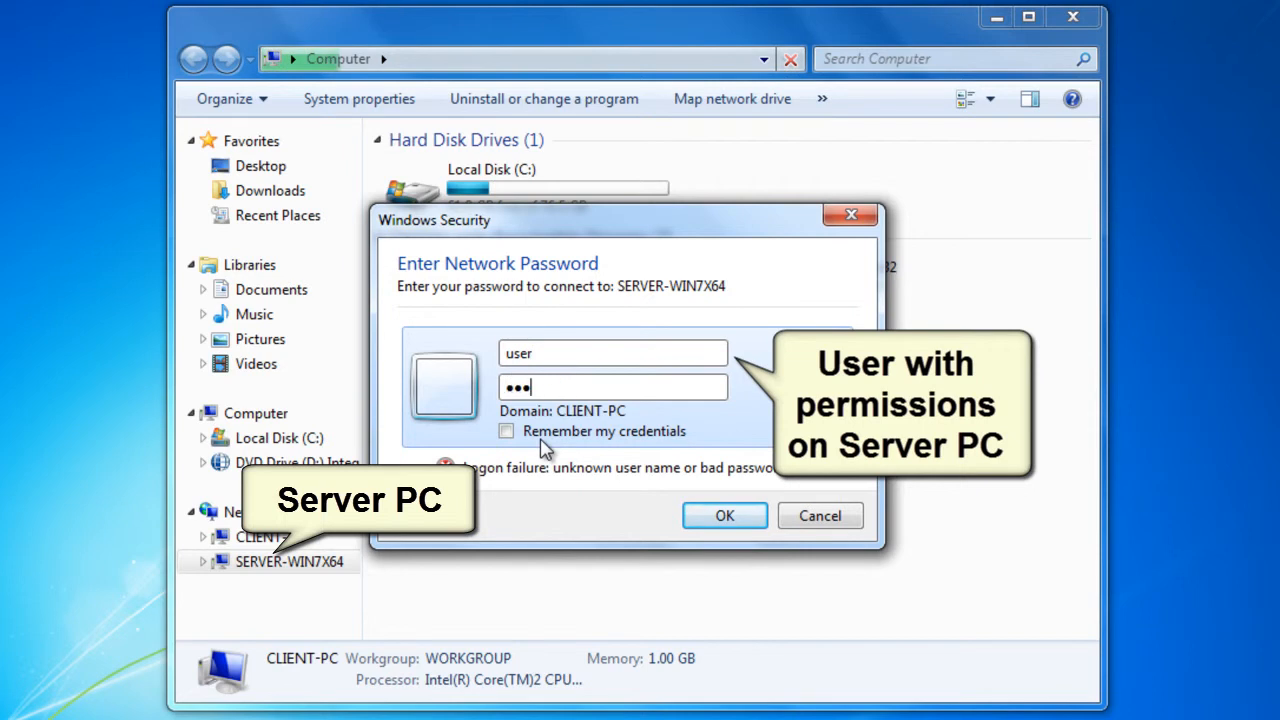
{"action": "type", "text": "••••••••"}
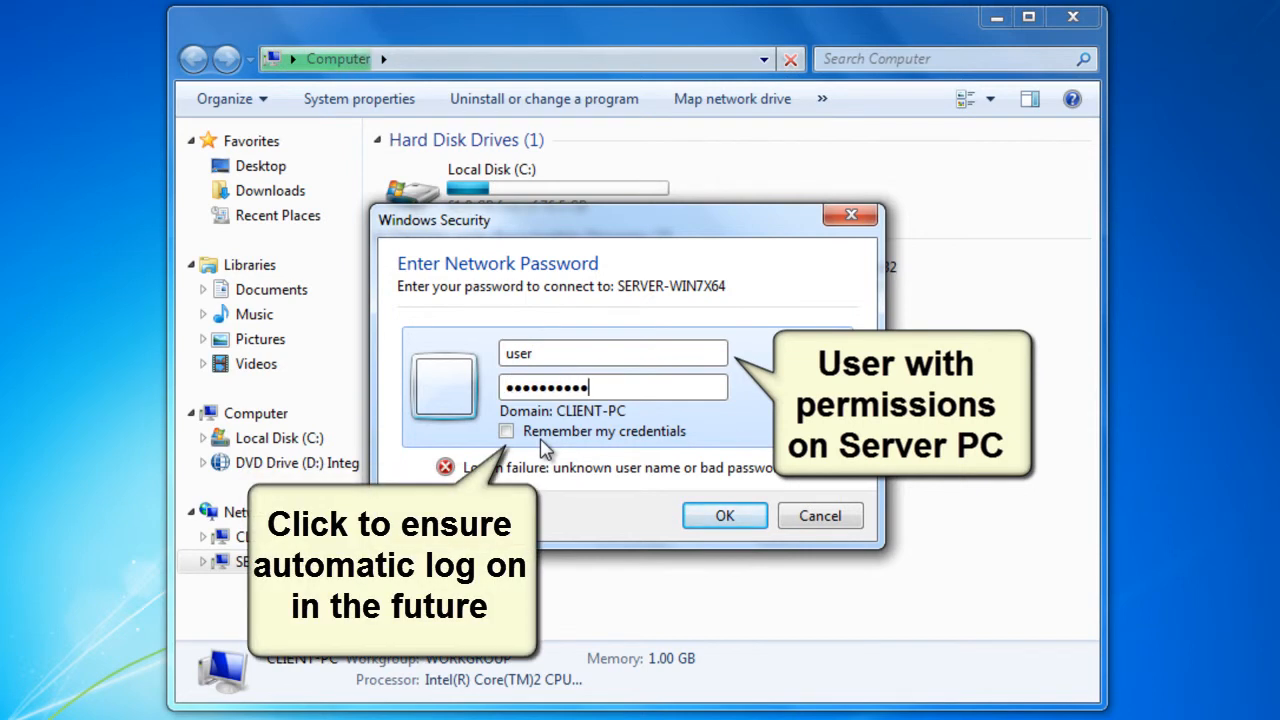
{"action": "left_click", "coordinate": [506, 431]}
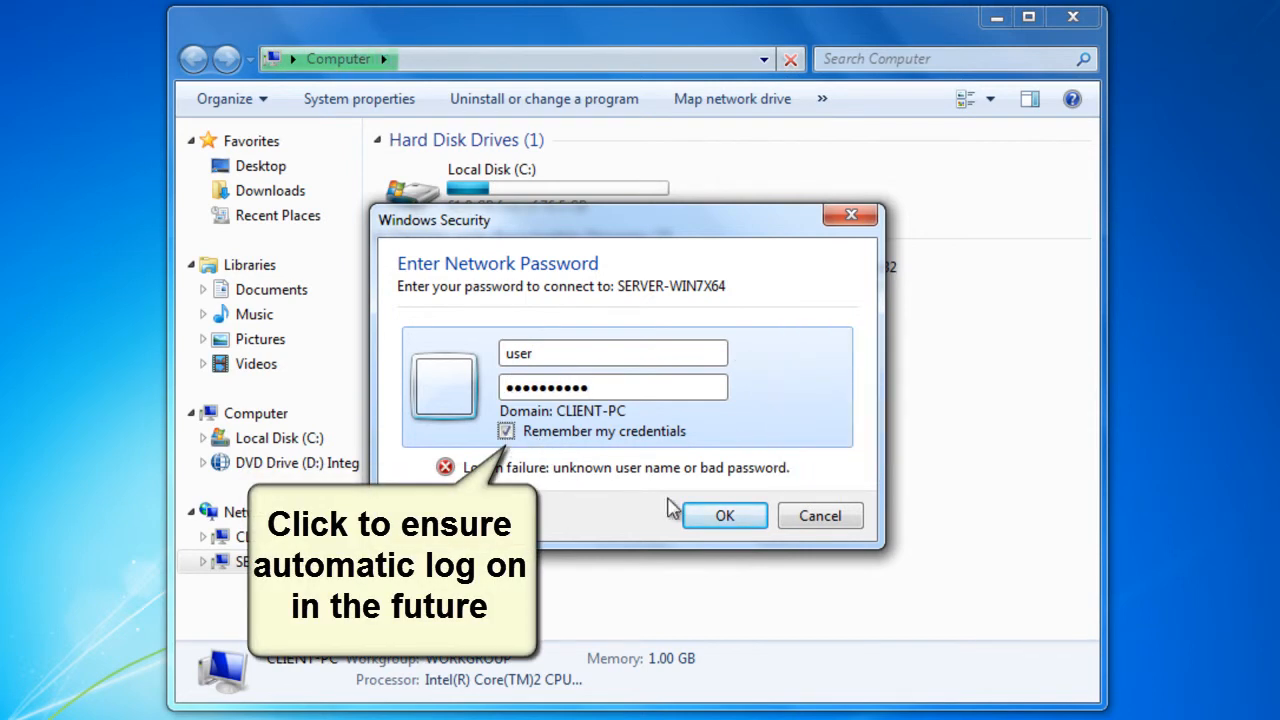
{"action": "left_click", "coordinate": [716, 518]}
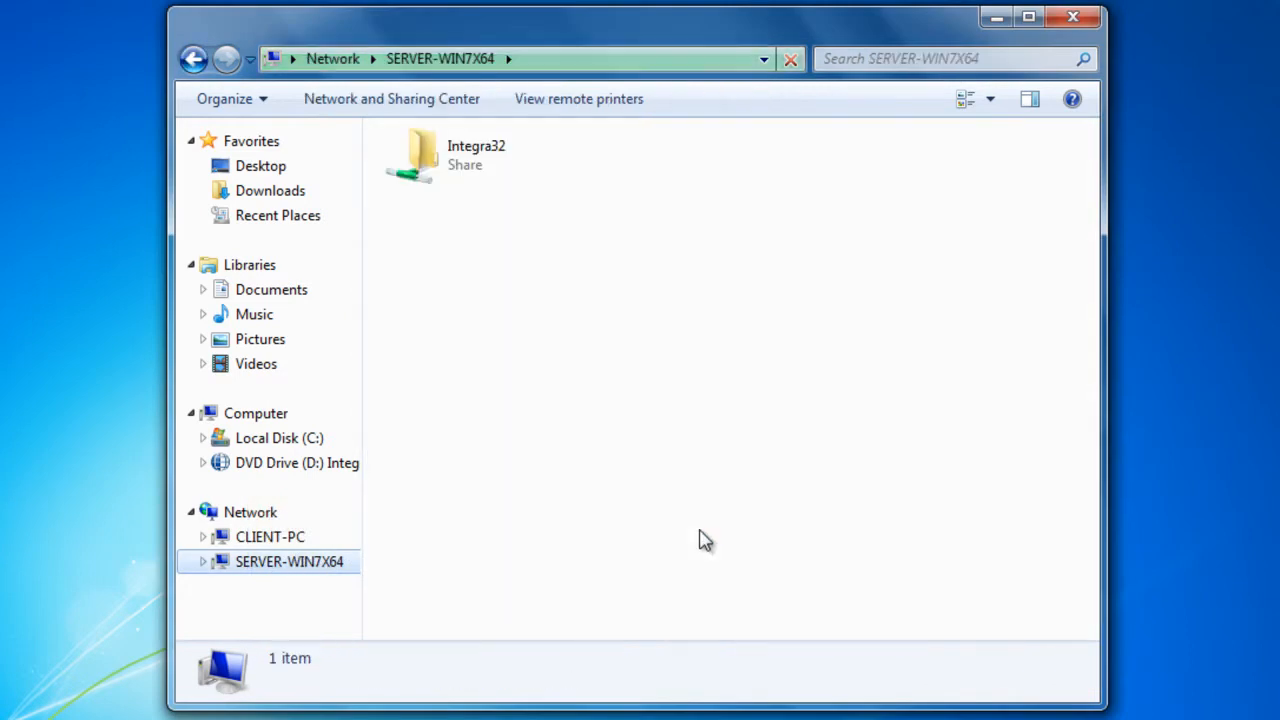
Create a new text document in the Default folder of the server's Integra32 share
{"action": "double_click", "coordinate": [474, 162]}
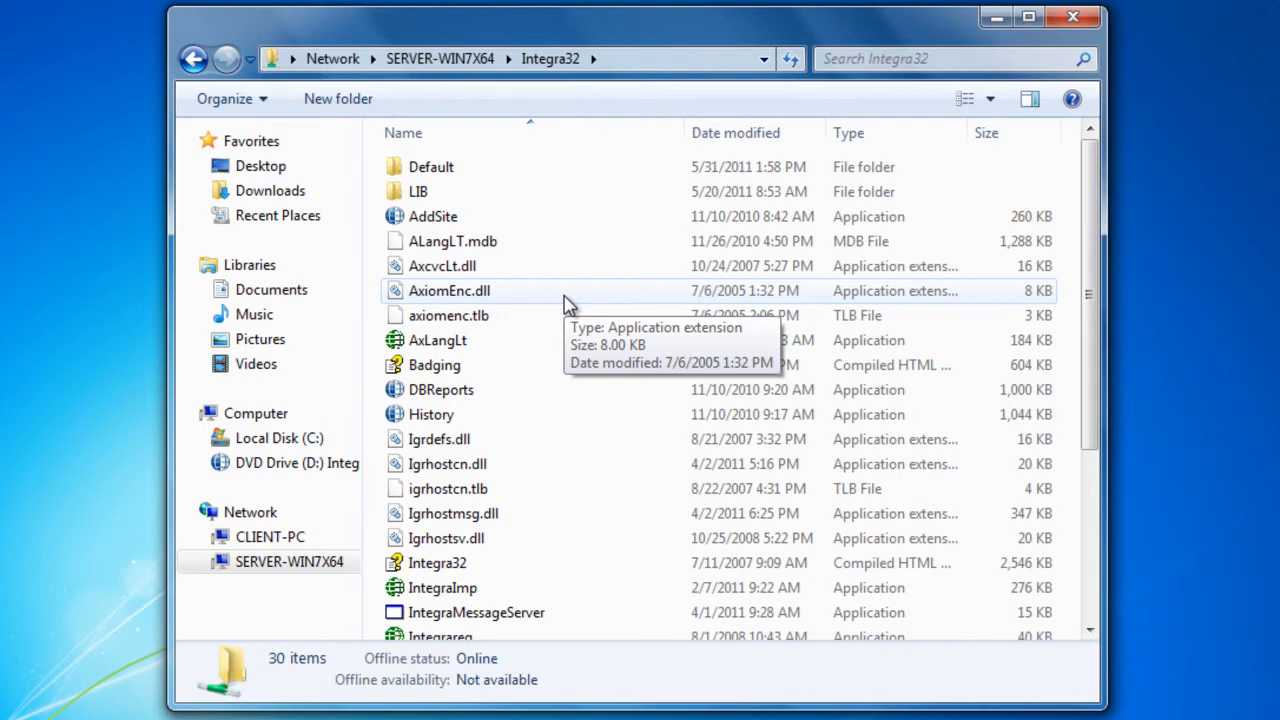
{"action": "double_click", "coordinate": [508, 168]}
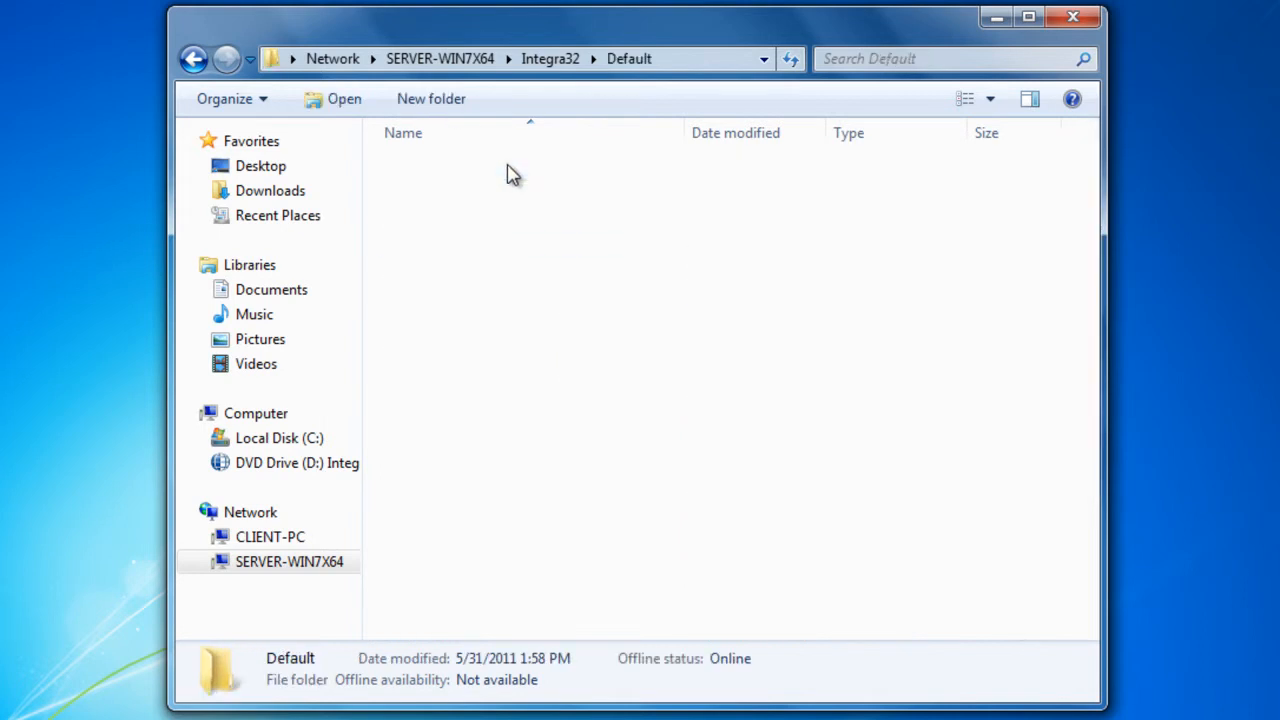
{"action": "right_click", "coordinate": [532, 502]}
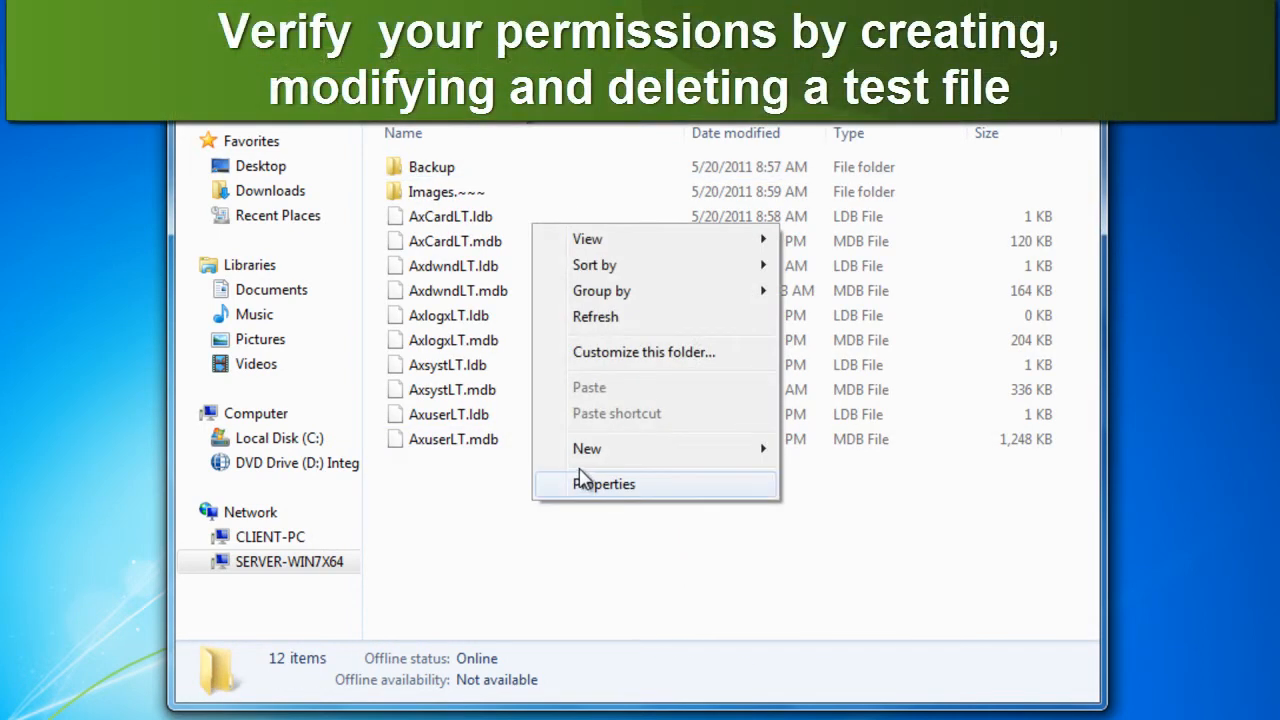
{"action": "mouse_move", "coordinate": [605, 453]}
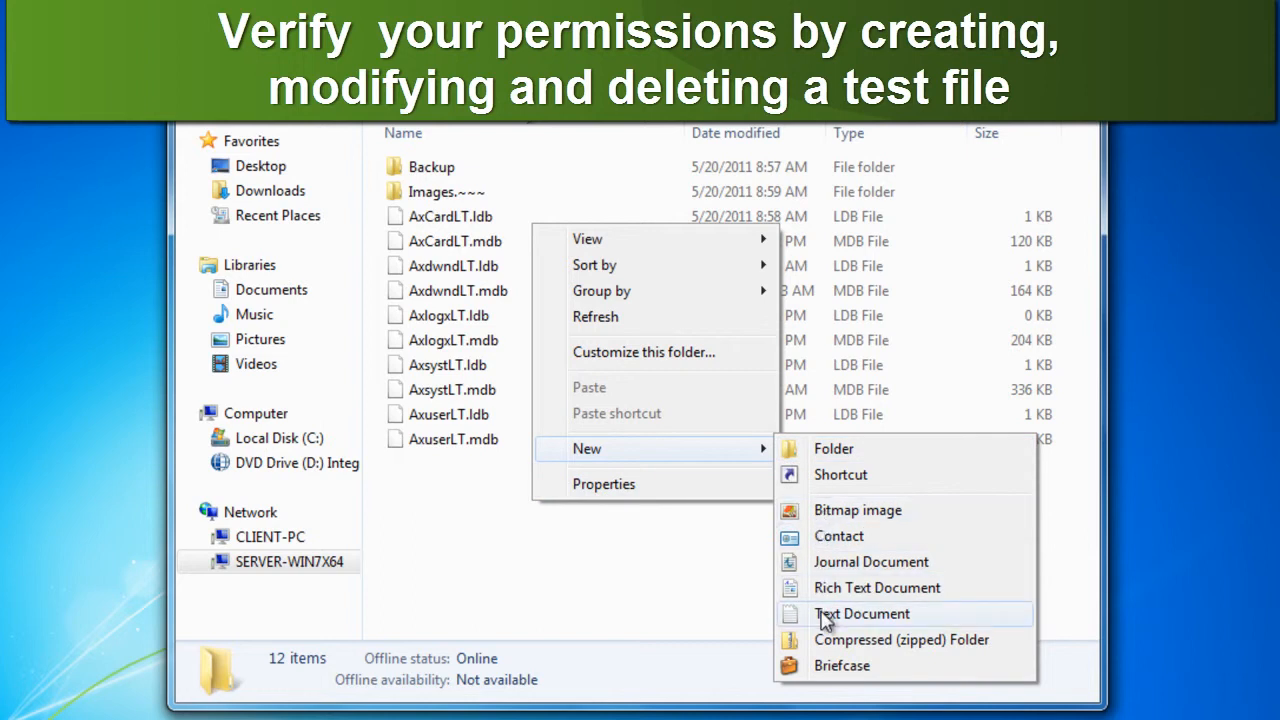
{"action": "left_click", "coordinate": [826, 614]}
Write "rtestretert" in the new text document, save it and close it
{"action": "double_click", "coordinate": [406, 463]}
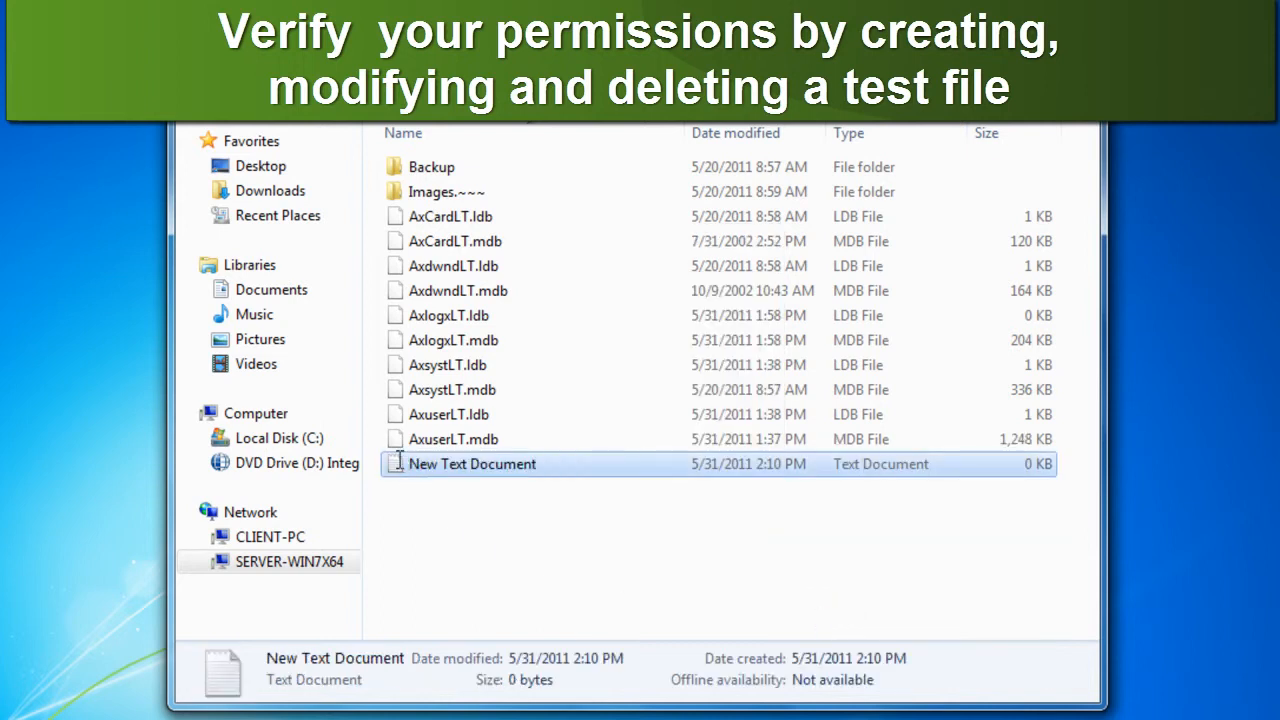
{"action": "type", "text": "rtestretert"}
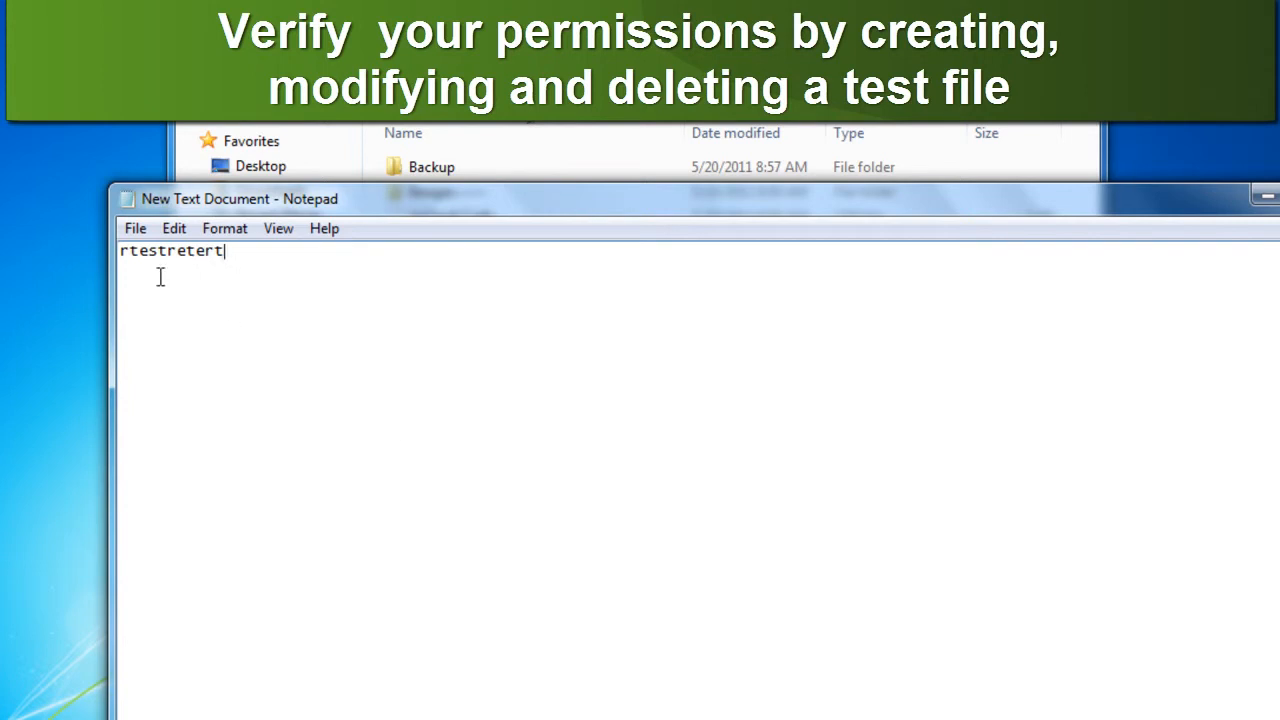
{"action": "left_click", "coordinate": [135, 228]}
{"action": "left_click", "coordinate": [170, 305]}
{"action": "left_click", "coordinate": [1279, 197]}
Reopen the test text document to check its saved content, then delete the file from the Default folder
{"action": "double_click", "coordinate": [502, 468]}
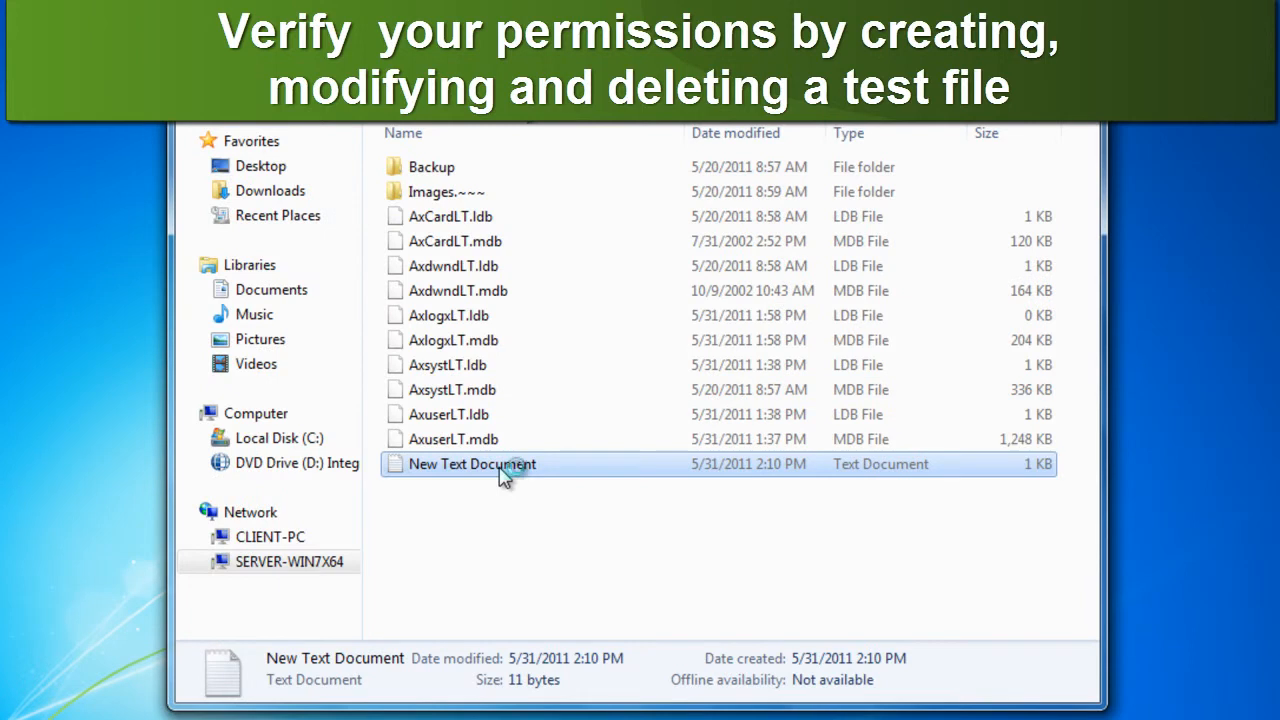
{"action": "left_click", "coordinate": [1266, 197]}
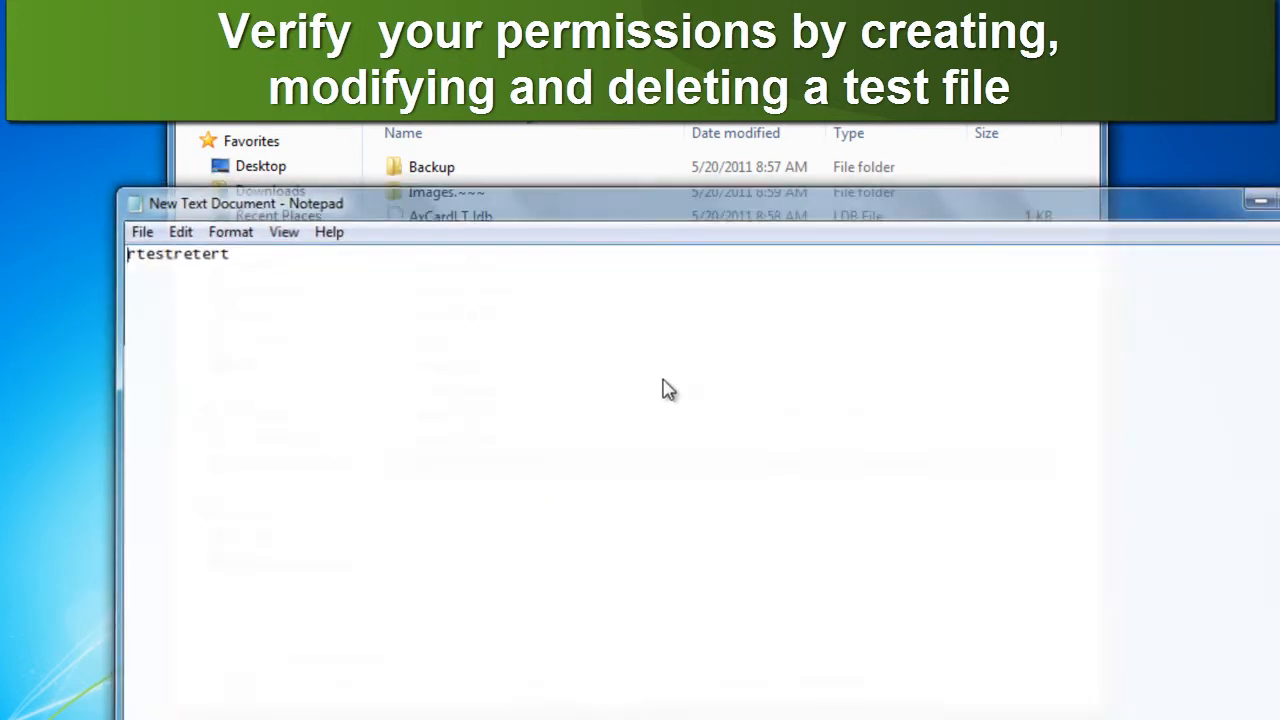
{"action": "right_click", "coordinate": [430, 466]}
{"action": "left_click", "coordinate": [488, 385]}
{"action": "left_click", "coordinate": [697, 458]}
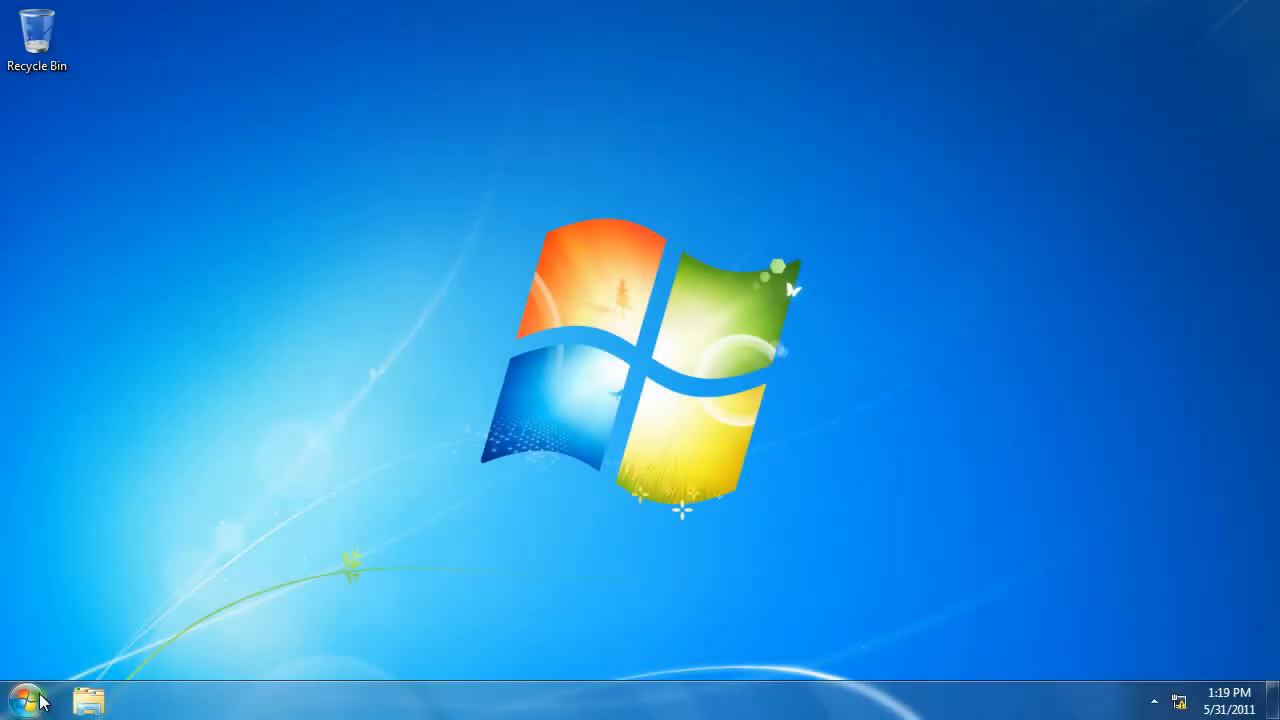
List the computers visible on the network by running "net view" in Command Prompt, and close the console
{"action": "left_click", "coordinate": [26, 700]}
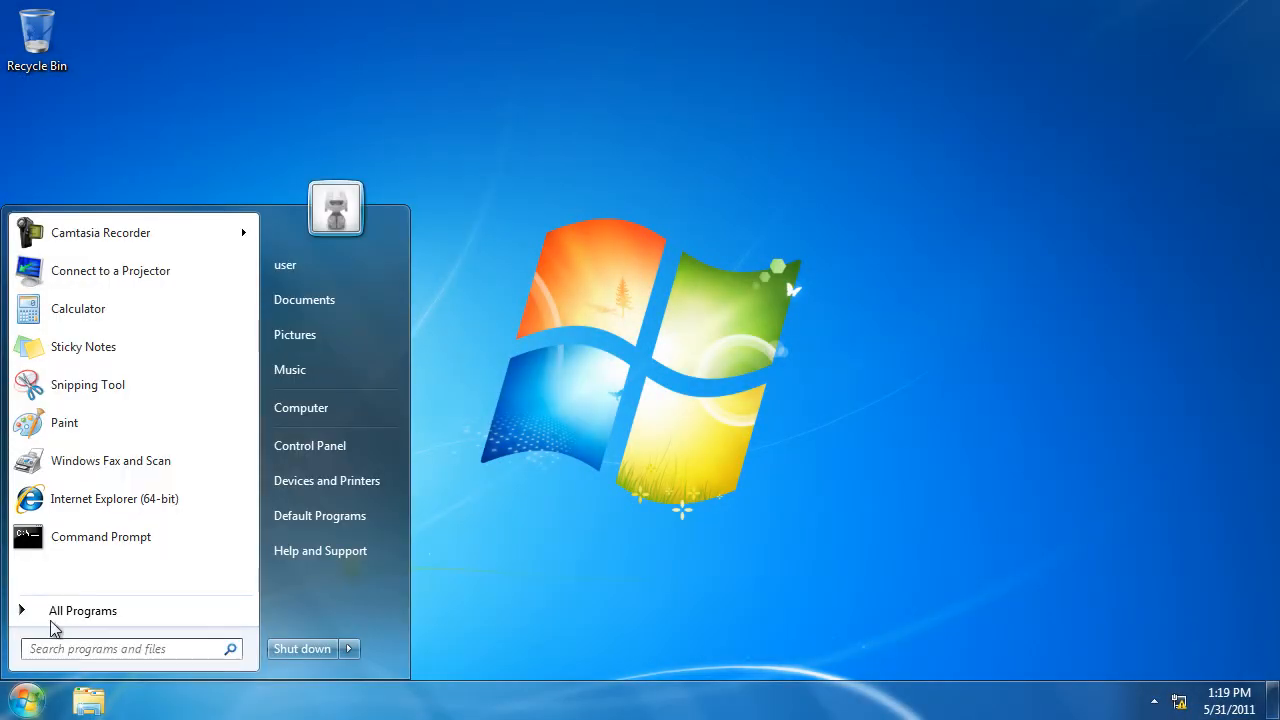
{"action": "left_click", "coordinate": [89, 542]}
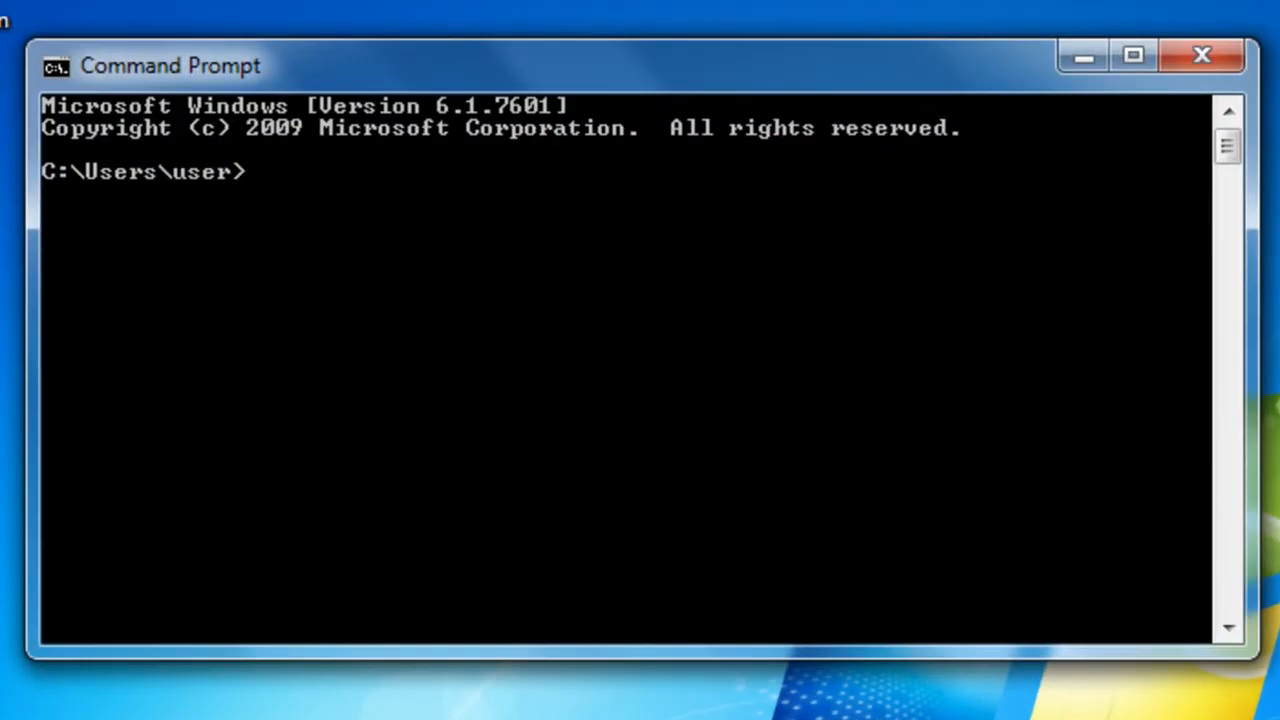
{"action": "type", "text": "net view"}
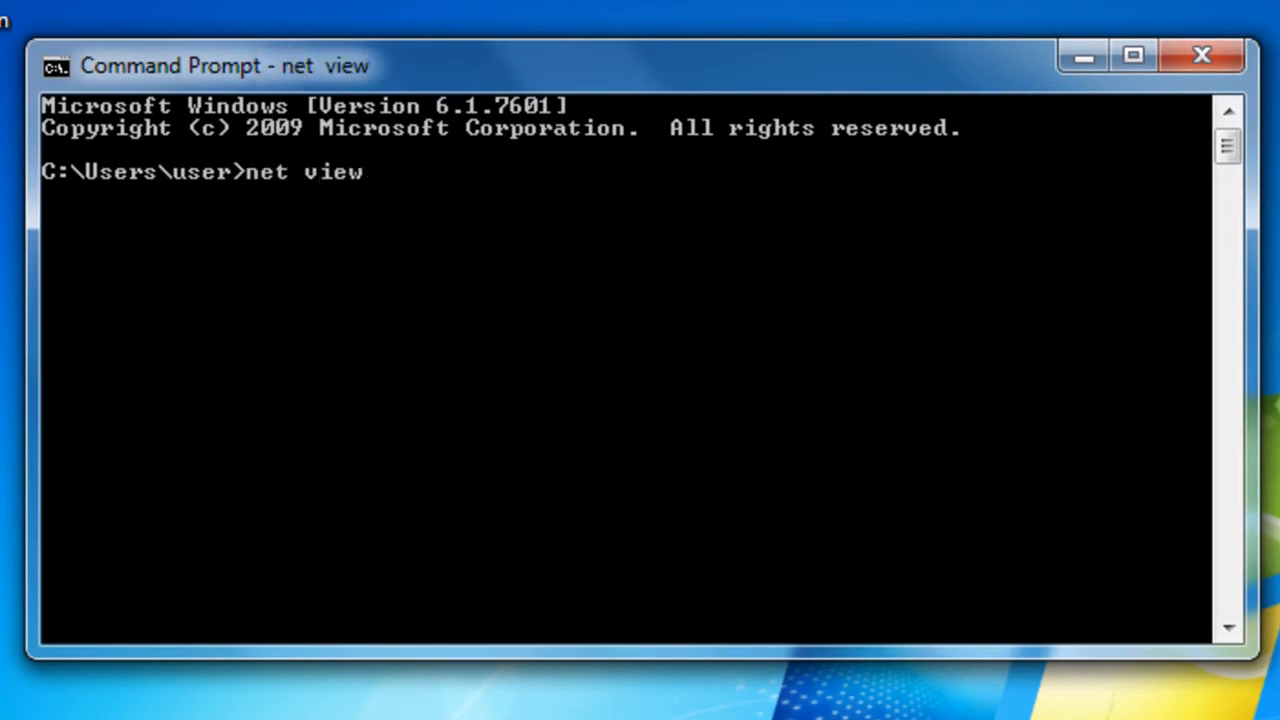
{"action": "key", "text": "Return"}
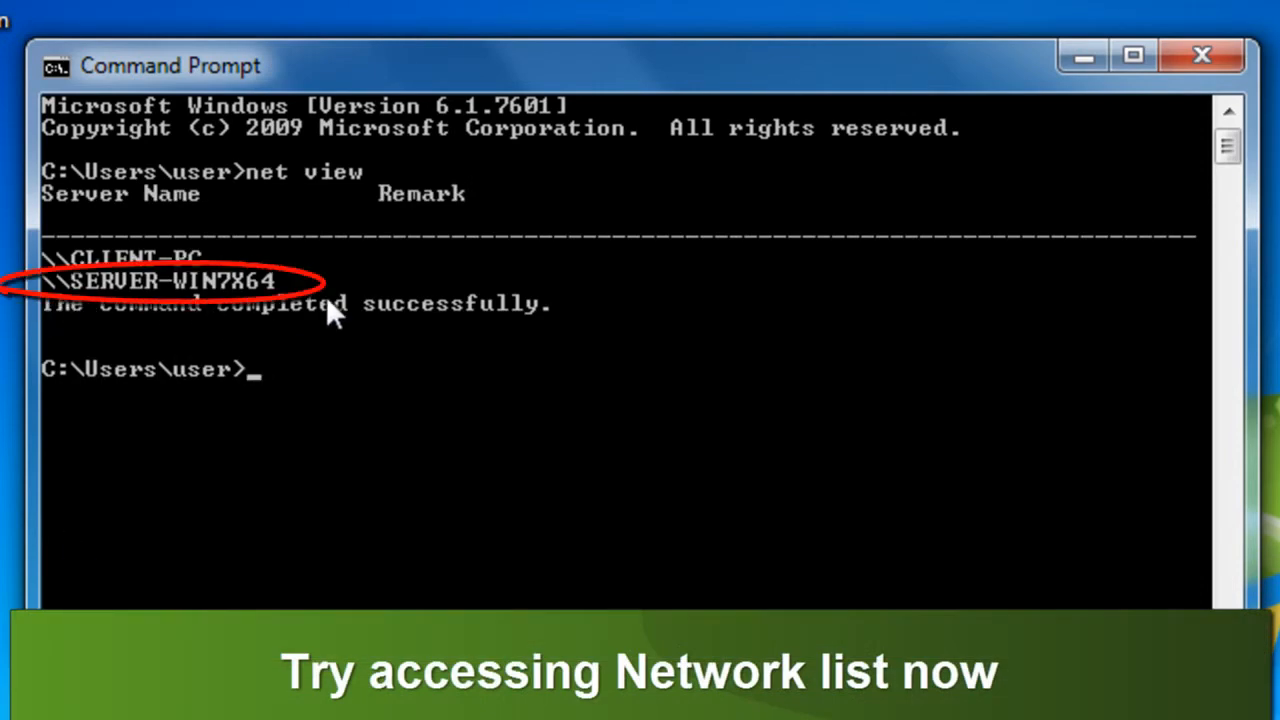
{"action": "left_click", "coordinate": [1205, 48]}
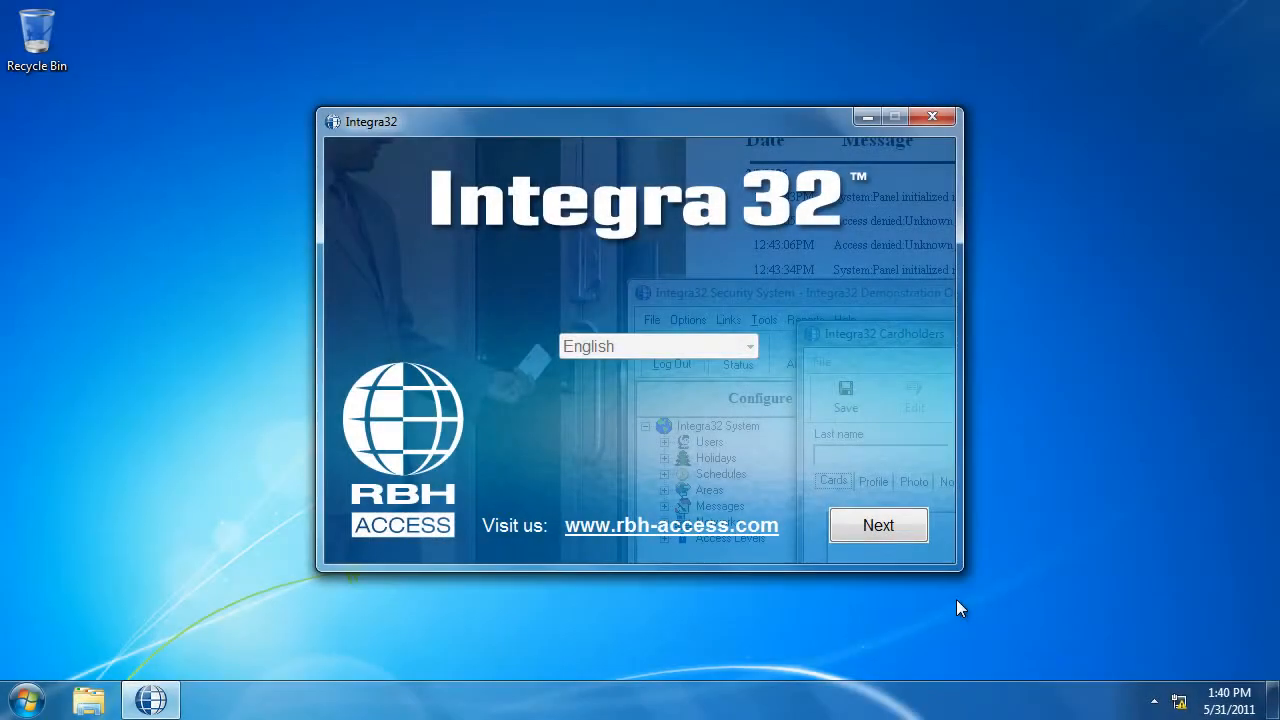
Launch the Integra32 Client installation from the English setup disc
{"action": "left_click", "coordinate": [897, 525]}
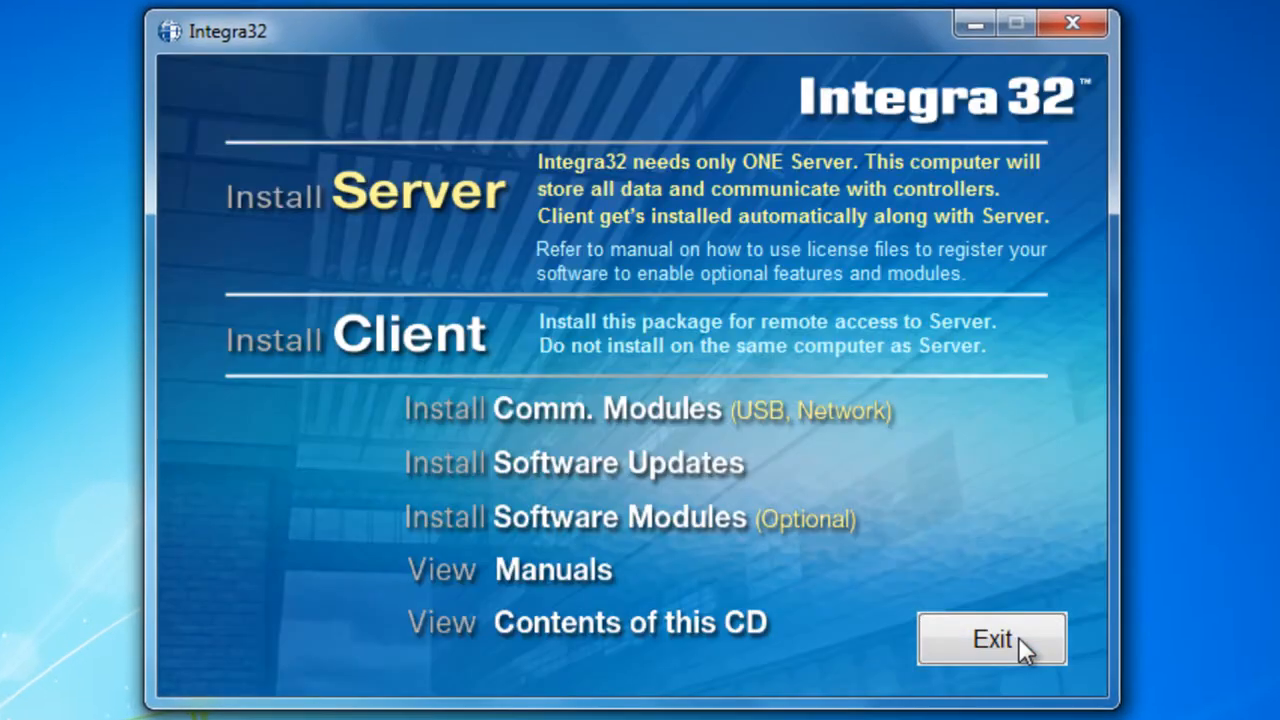
{"action": "left_click", "coordinate": [462, 354]}
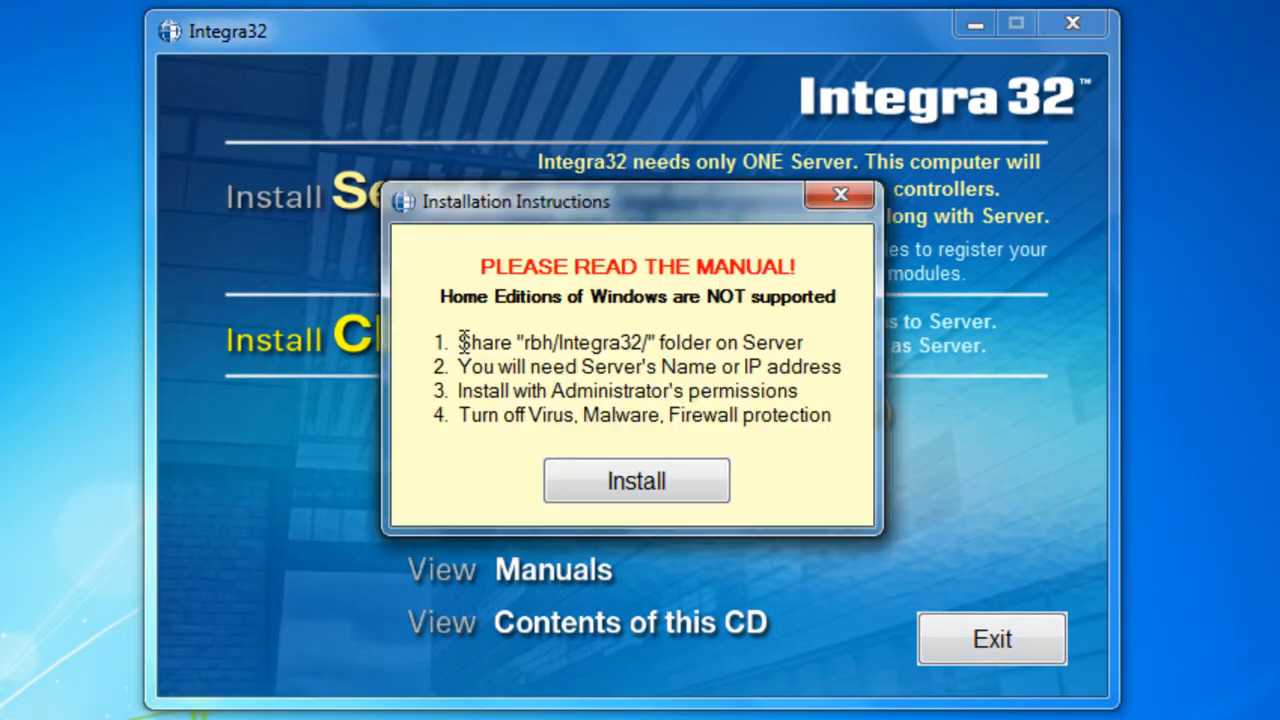
{"action": "left_click", "coordinate": [622, 490]}
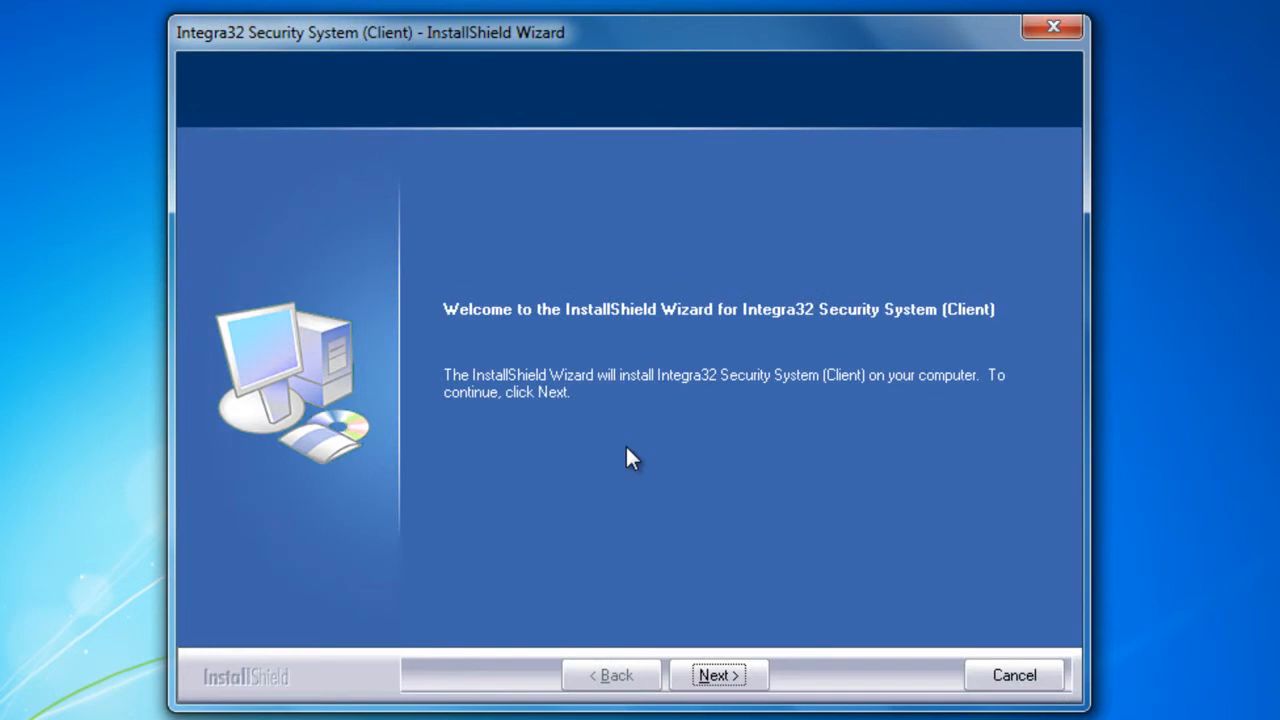
Complete the client setup wizard with company name "company" for all users and the default destination folder, and start copying files
{"action": "left_click", "coordinate": [727, 678]}
{"action": "left_click", "coordinate": [727, 678]}
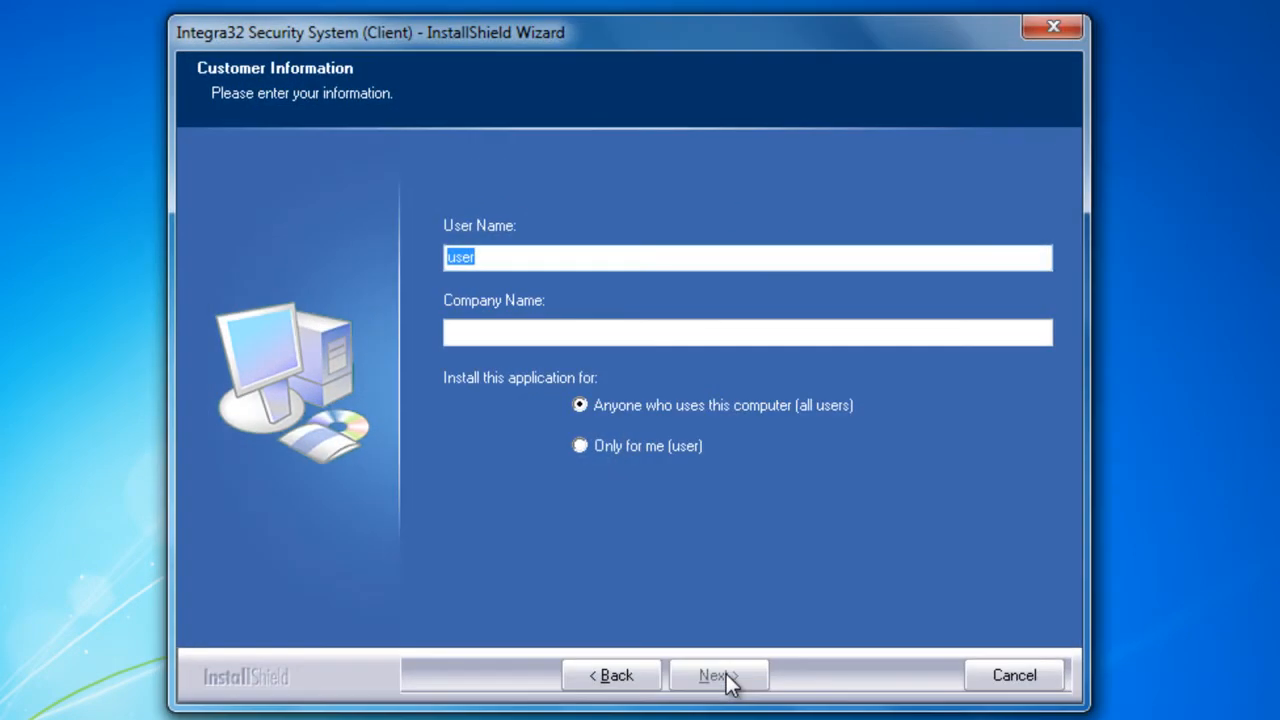
{"action": "left_click", "coordinate": [596, 342]}
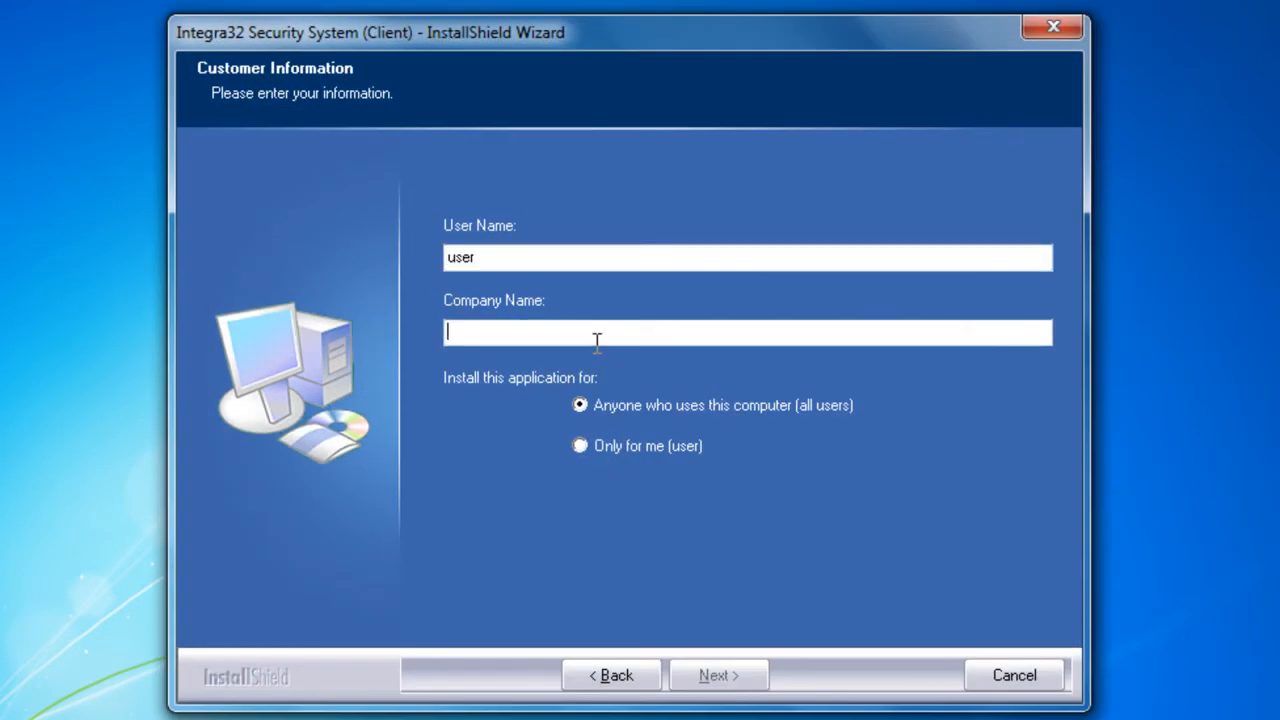
{"action": "type", "text": "company"}
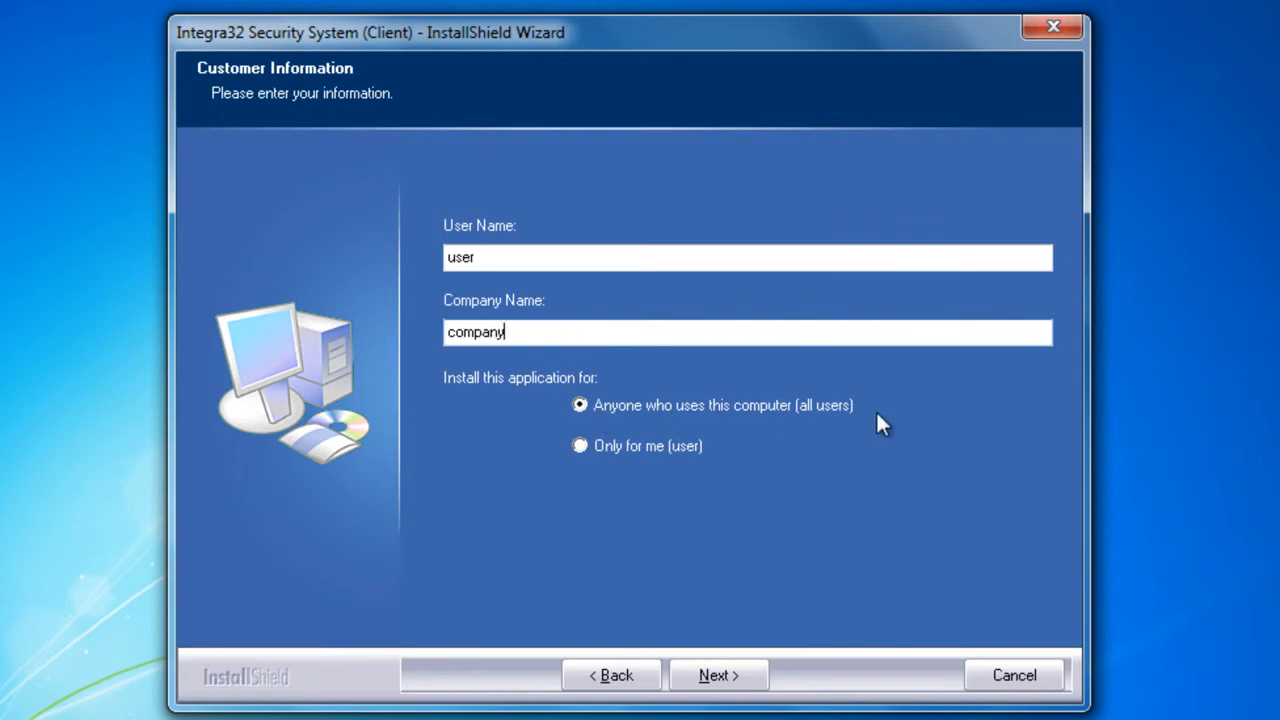
{"action": "left_click", "coordinate": [708, 676]}
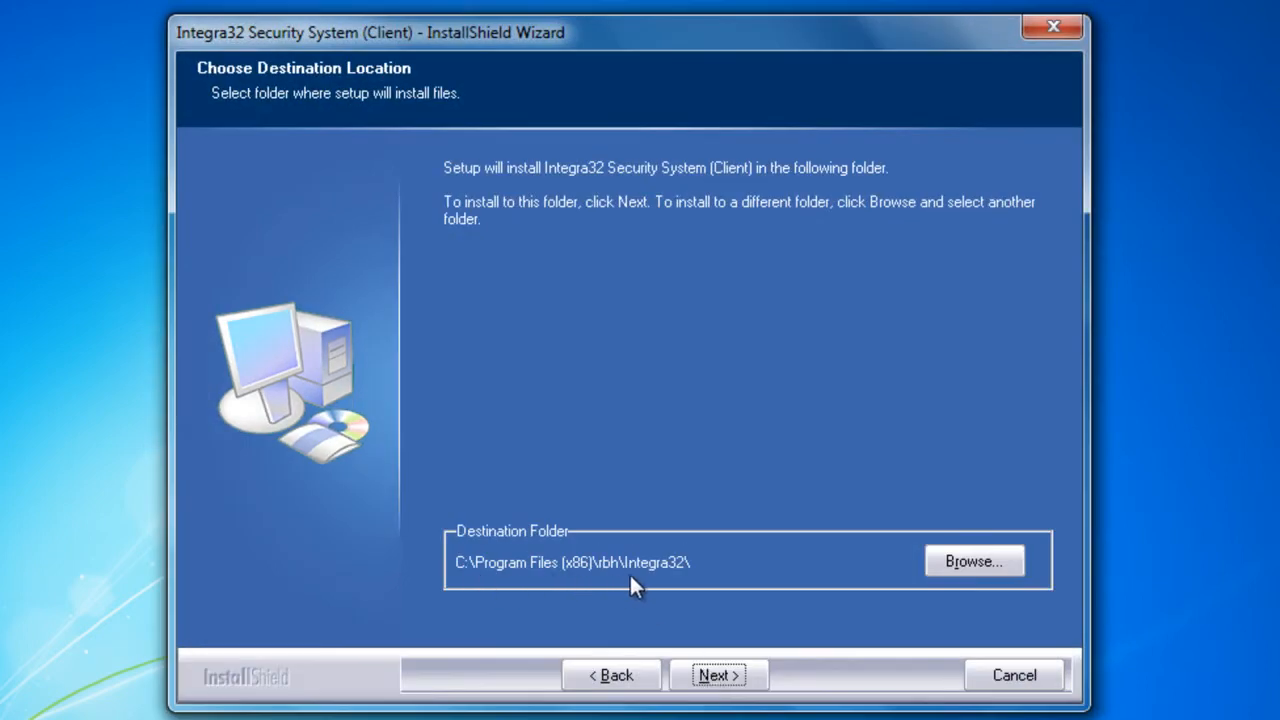
{"action": "left_click", "coordinate": [726, 675]}
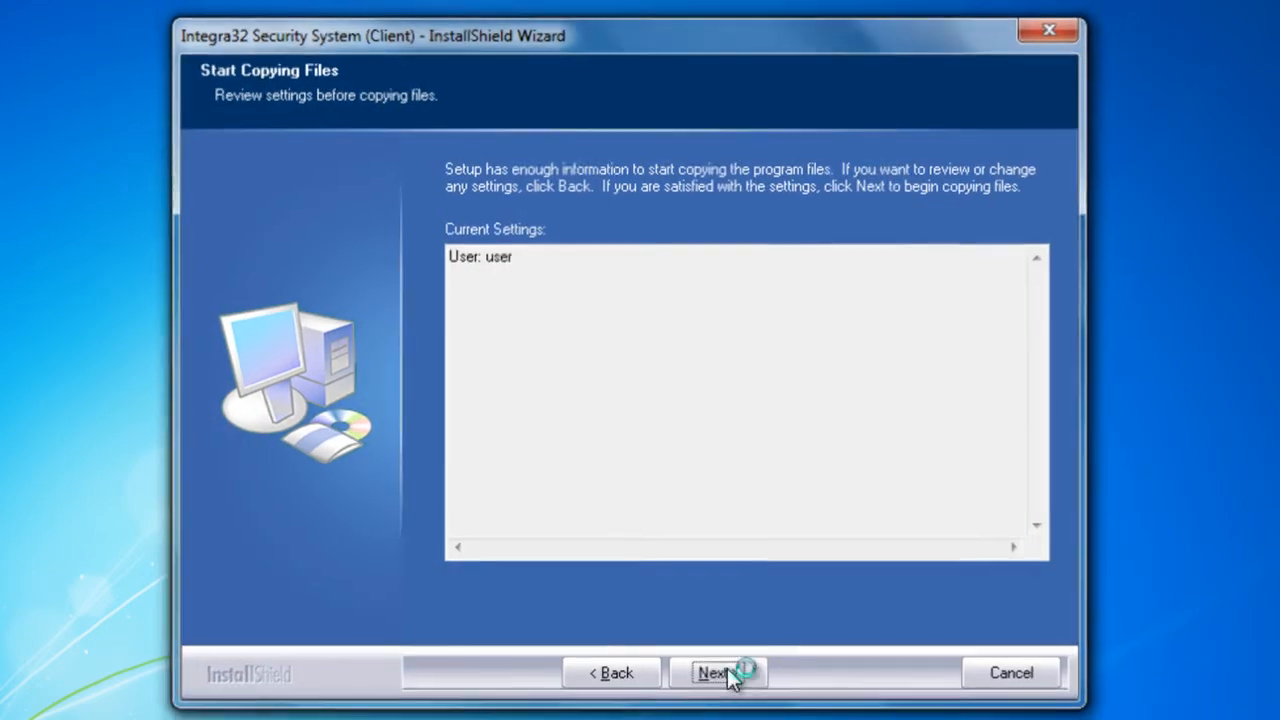
{"action": "left_click", "coordinate": [728, 675]}
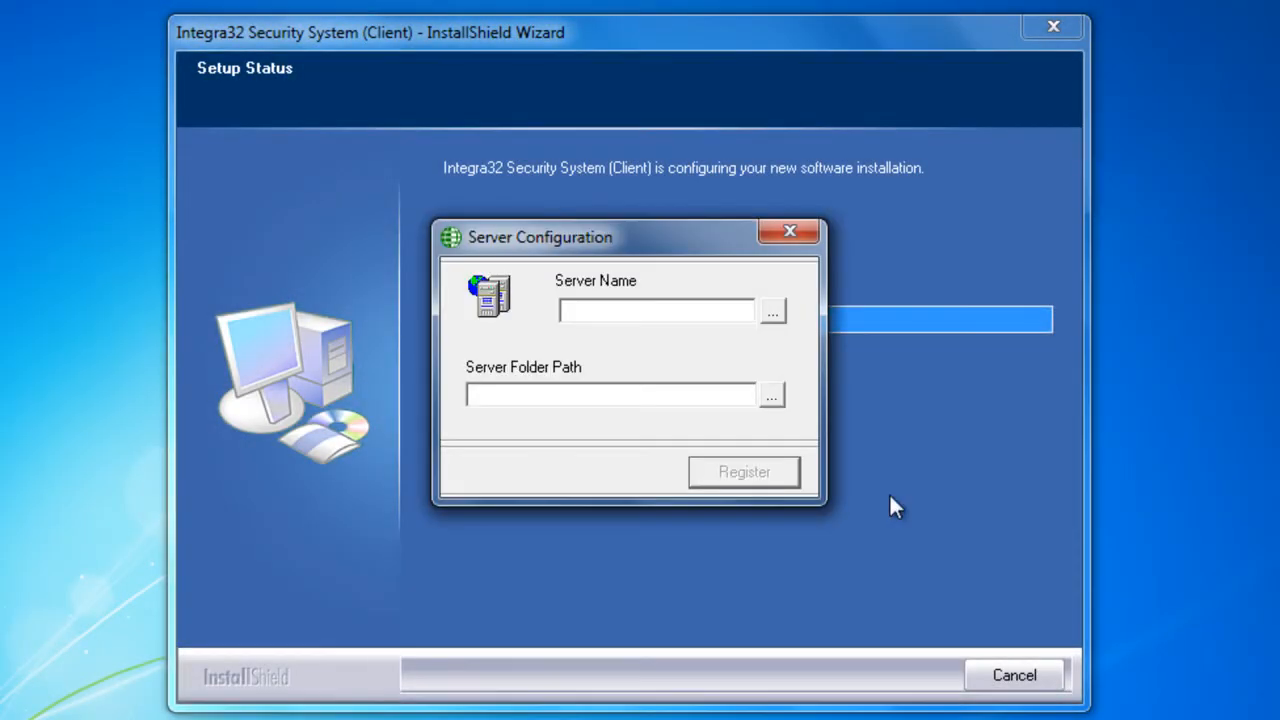
Choose SERVER-WIN7X64 as the server name in the server configuration
{"action": "left_click", "coordinate": [772, 312]}
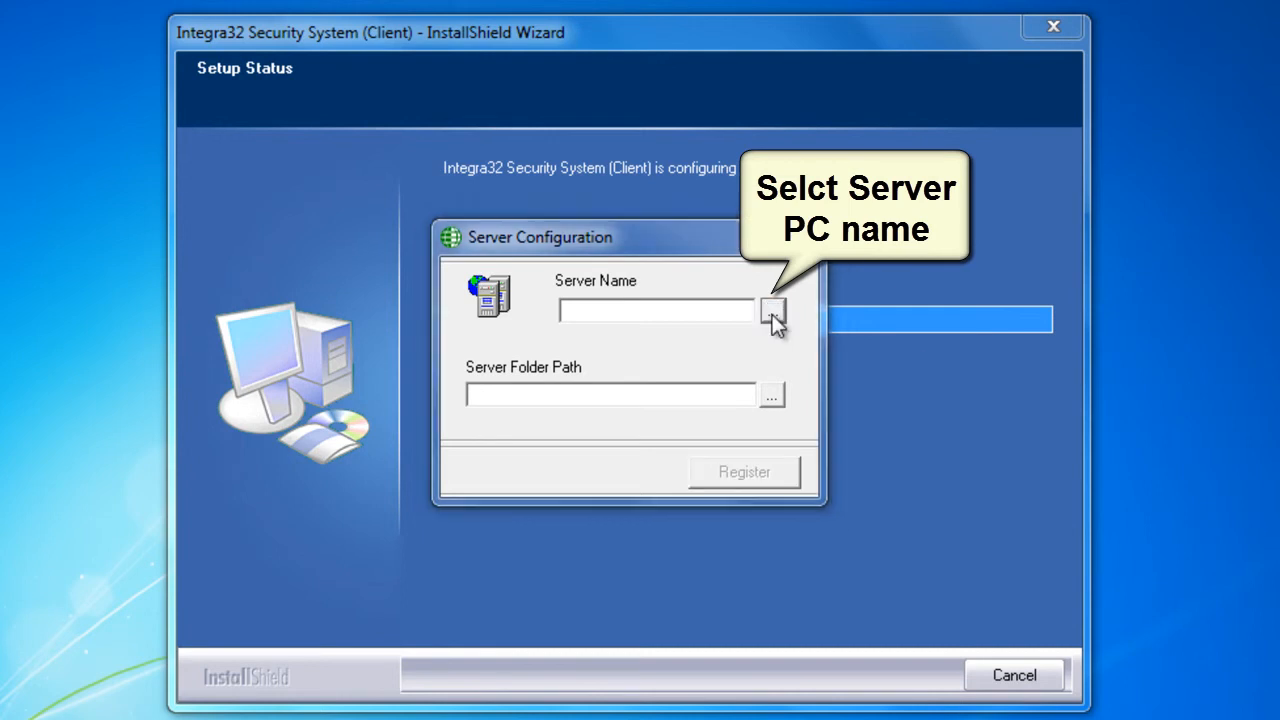
{"action": "left_click", "coordinate": [577, 274]}
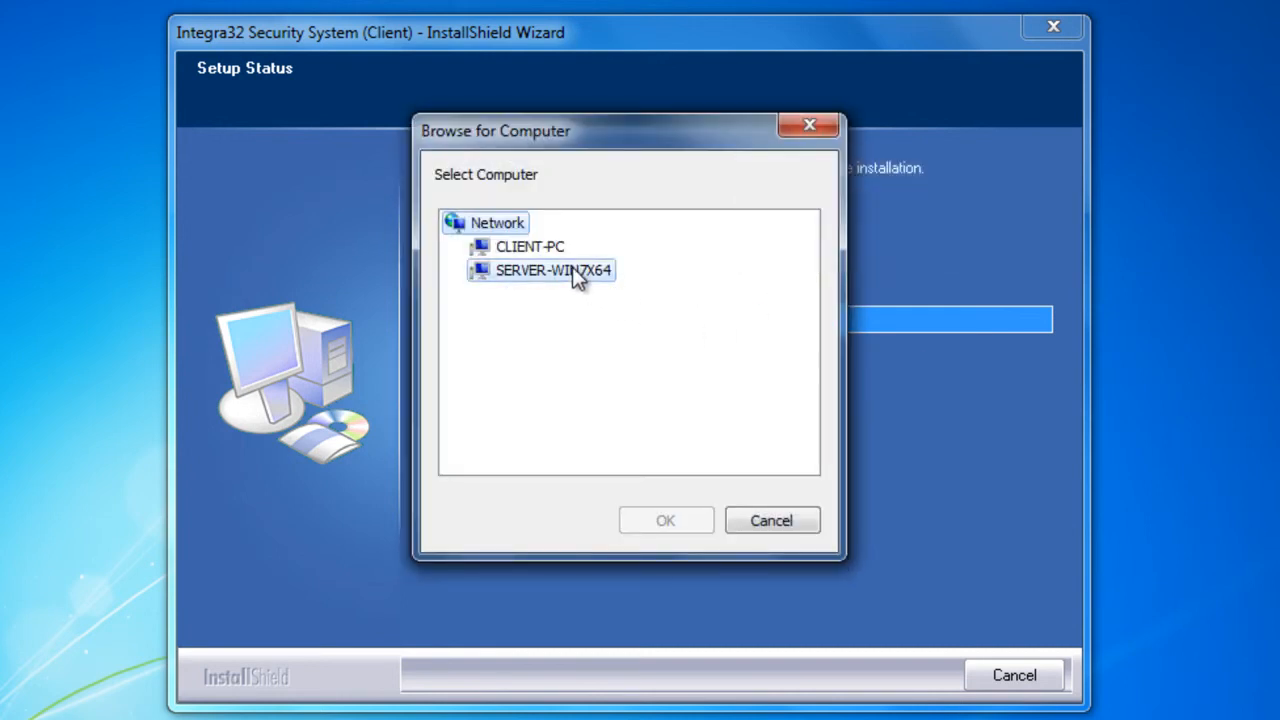
{"action": "left_click", "coordinate": [648, 520]}
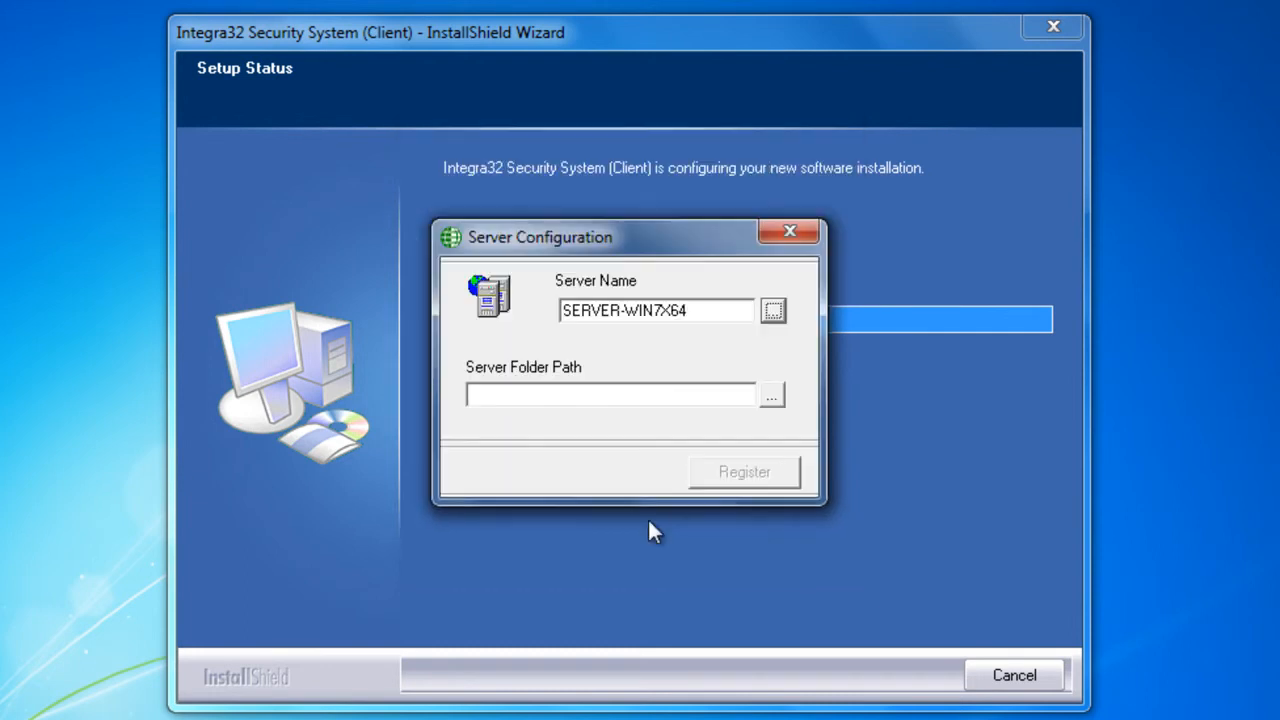
Browse the network for the server folder path, signing in to SERVER-WIN7X64 as "user" with the account password and remembering the credentials
{"action": "left_click", "coordinate": [772, 397]}
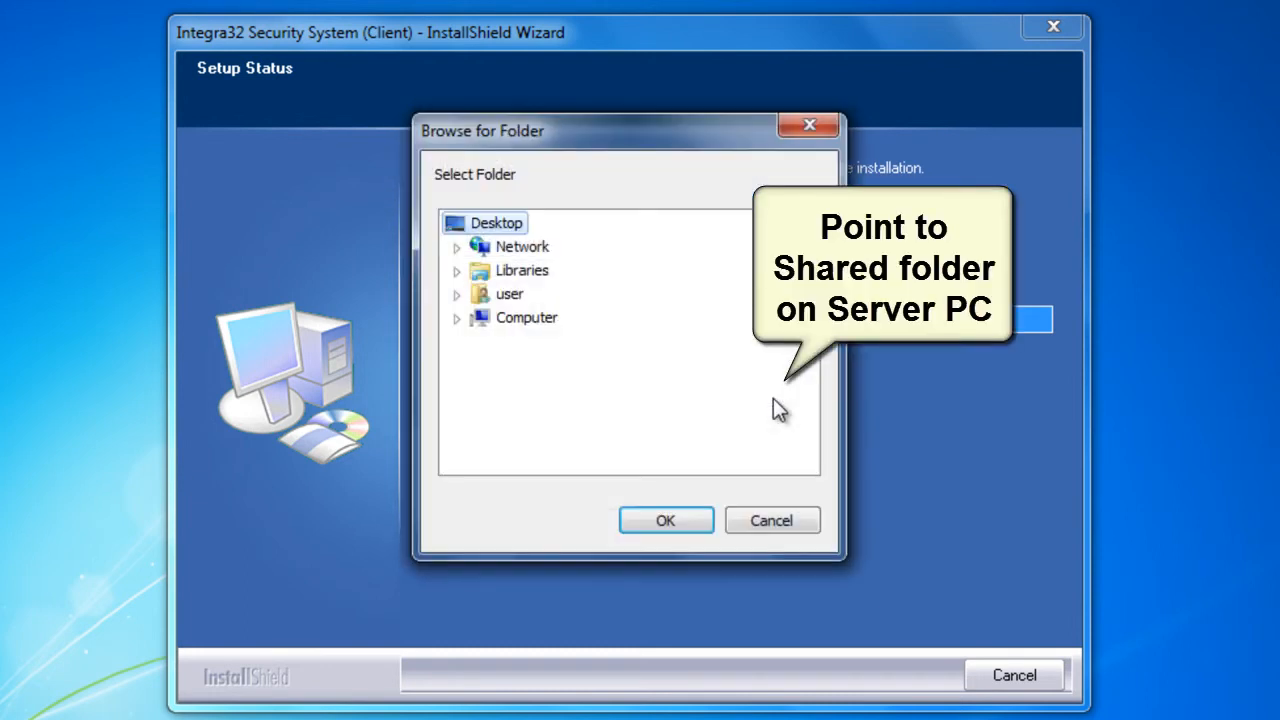
{"action": "left_click", "coordinate": [456, 248]}
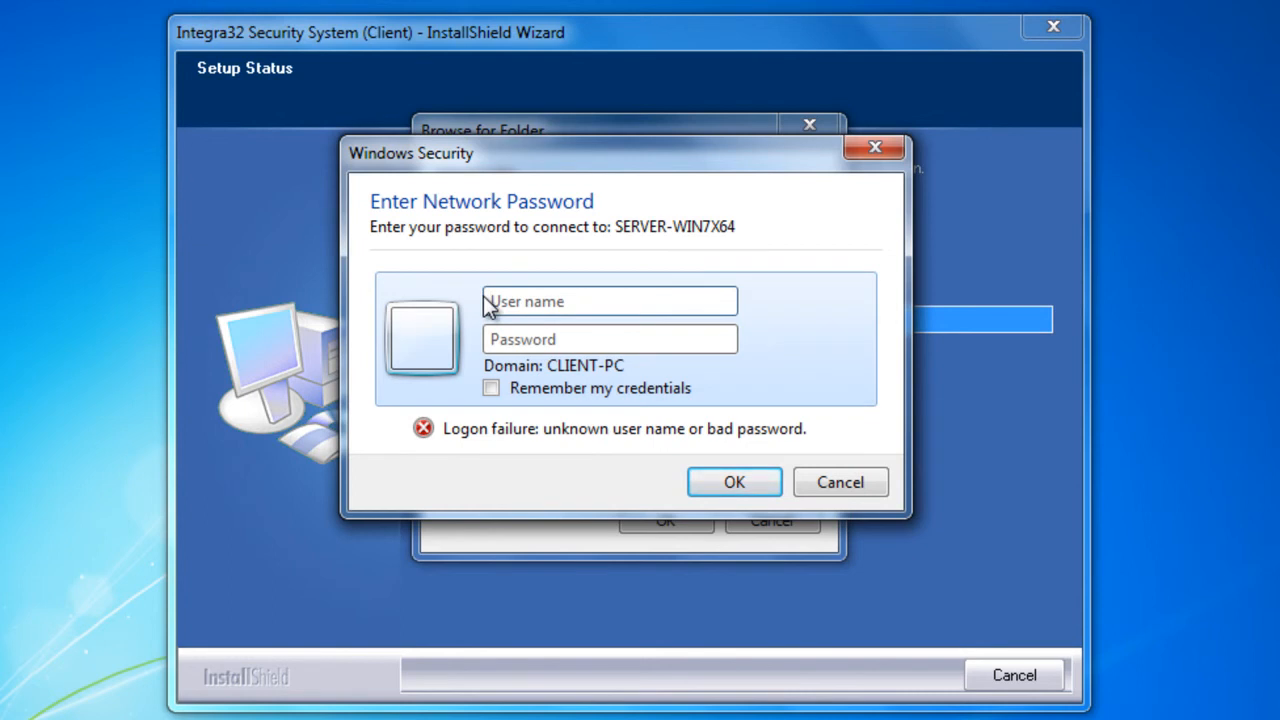
{"action": "type", "text": "user"}
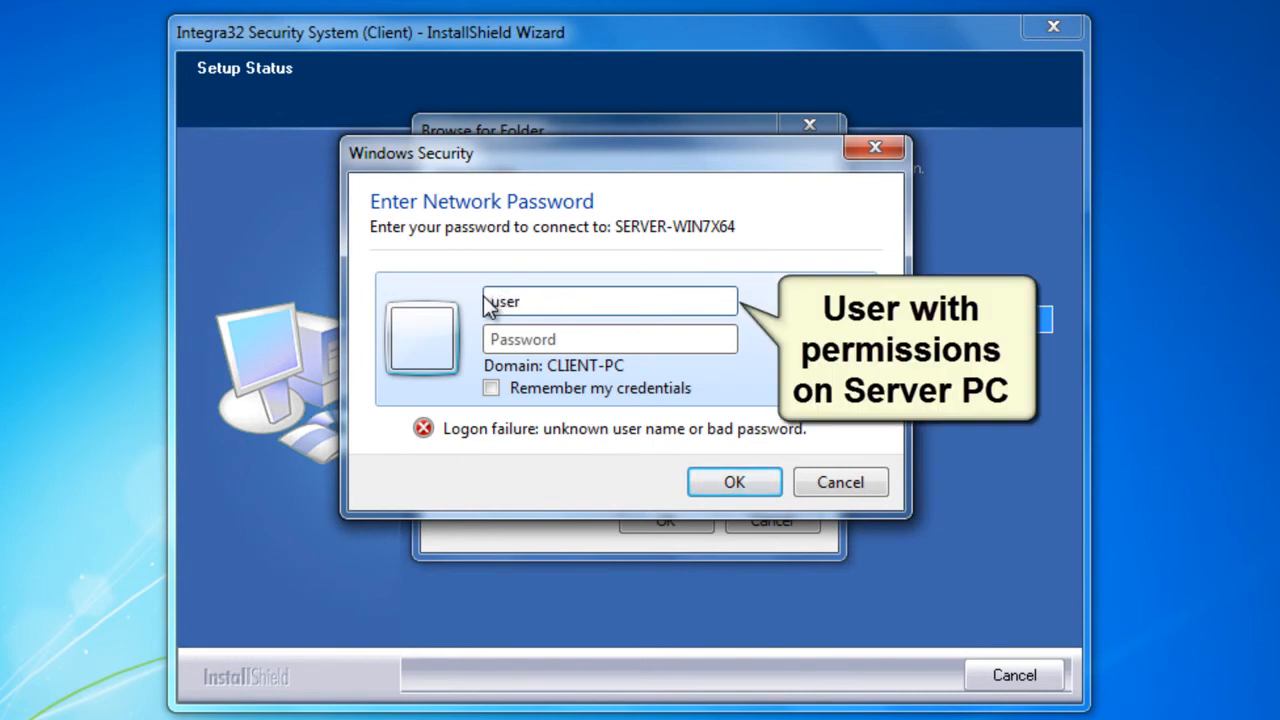
{"action": "key", "text": "Tab"}
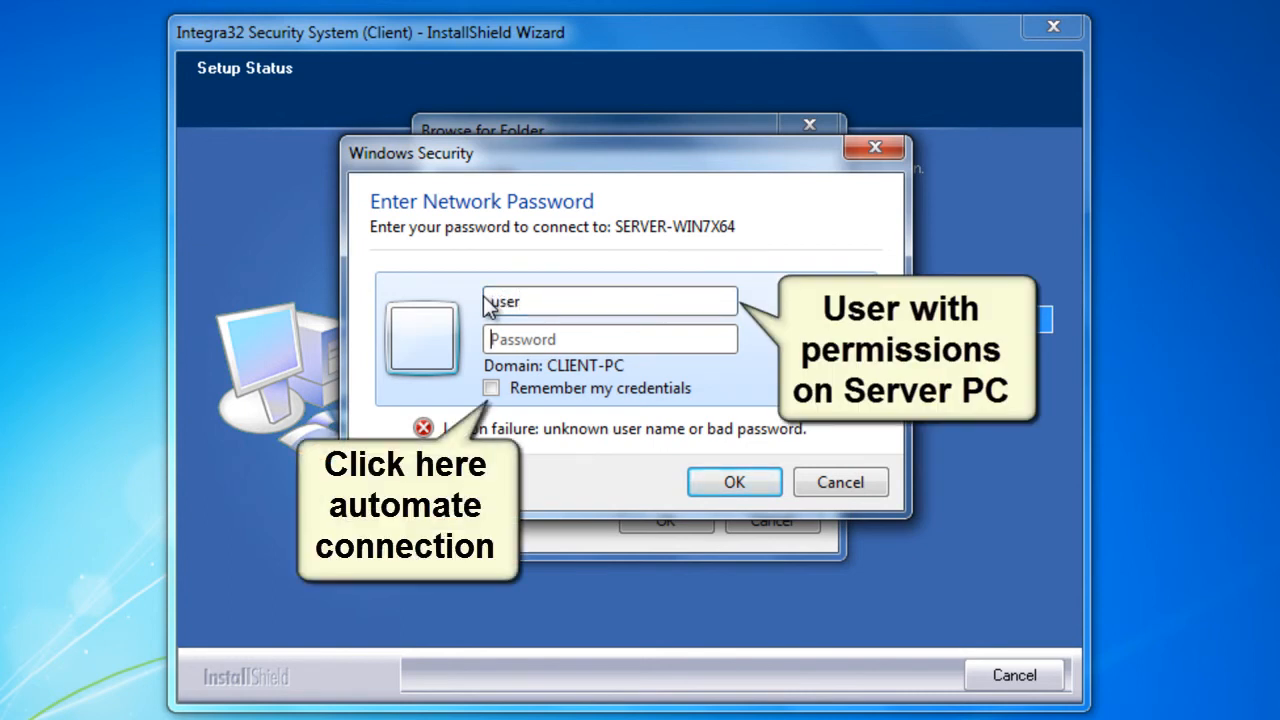
{"action": "type", "text": "*******"}
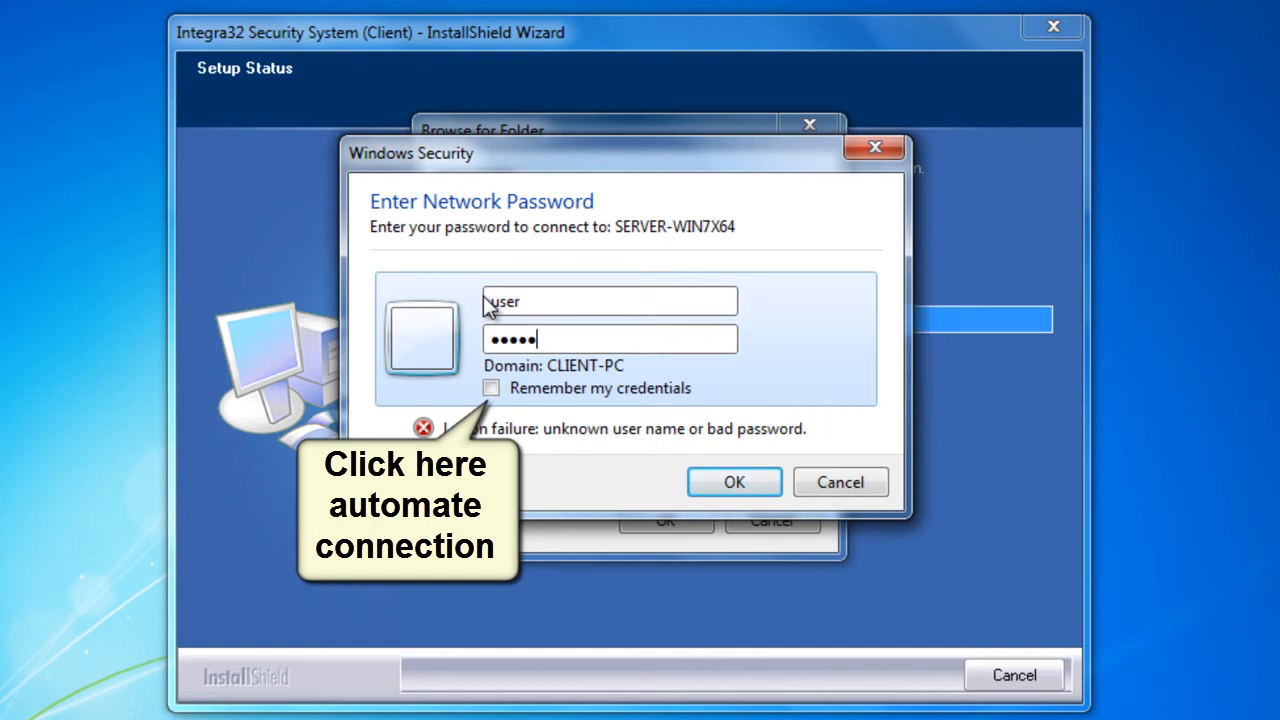
{"action": "type", "text": "*"}
{"action": "left_click", "coordinate": [491, 388]}
{"action": "left_click", "coordinate": [720, 484]}
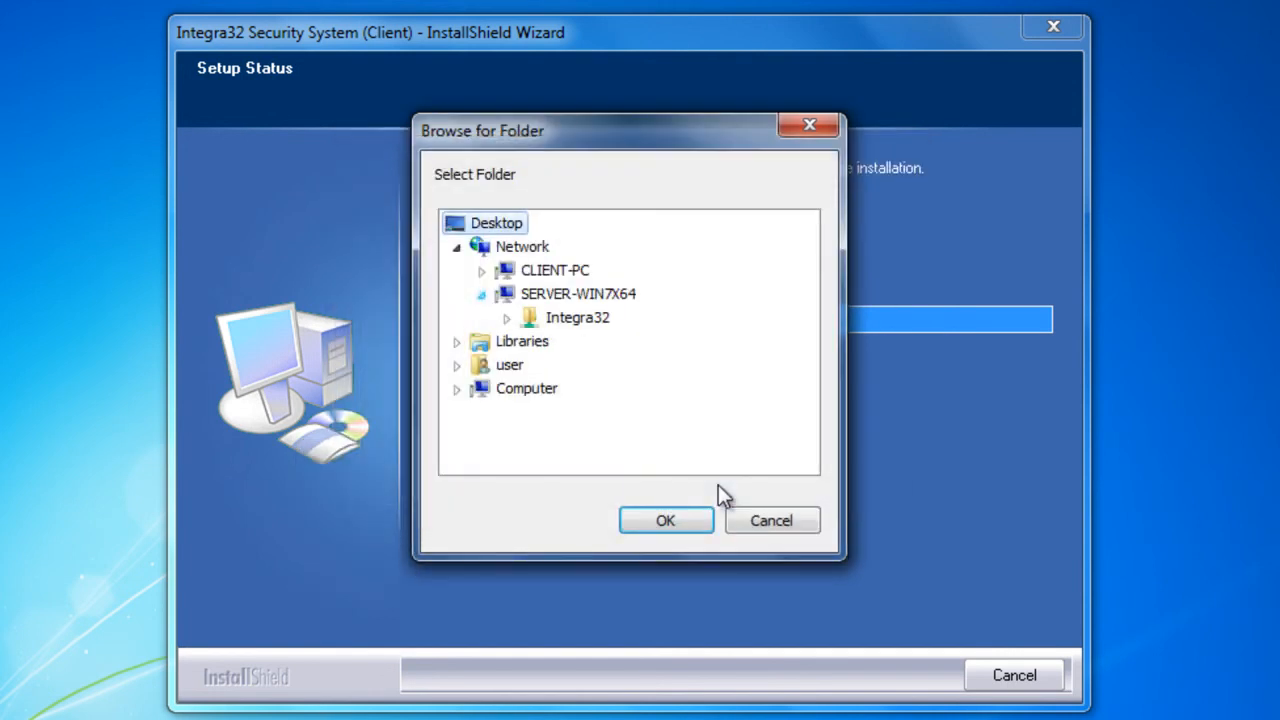
Set the server folder path to the Integra32 share on SERVER-WIN7X64, register the server and finish the installation
{"action": "left_click", "coordinate": [591, 326]}
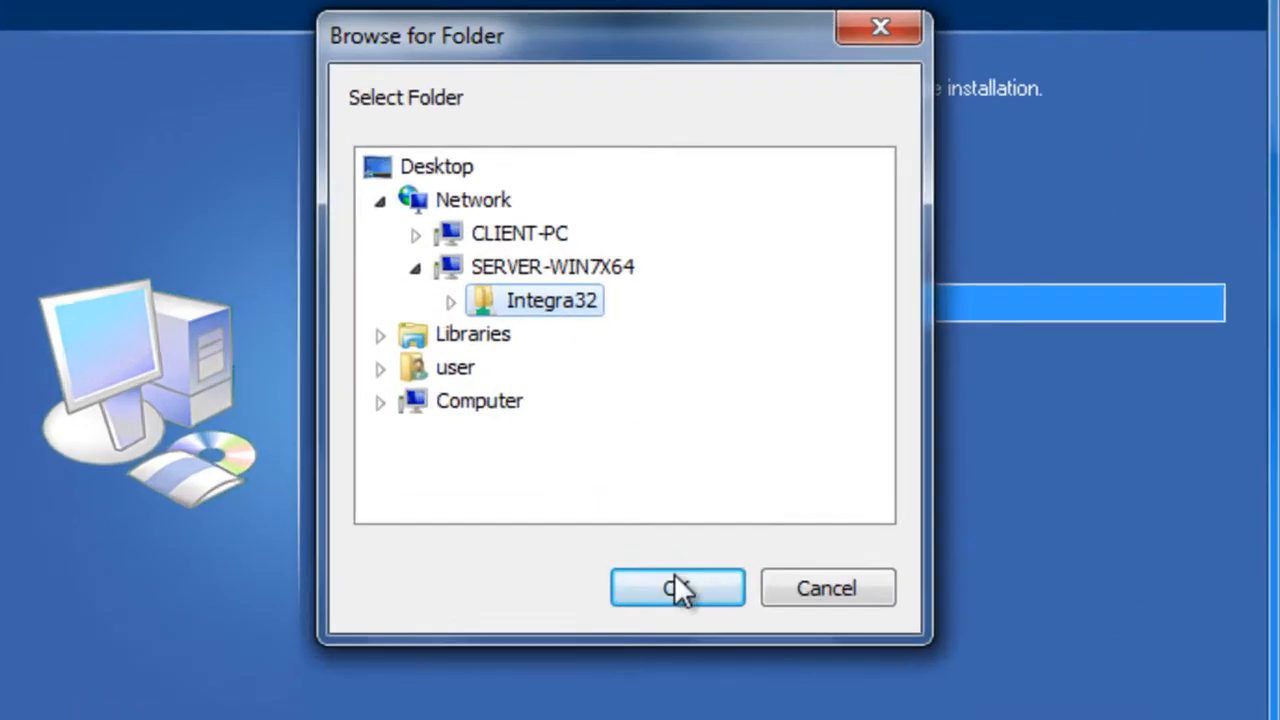
{"action": "left_click", "coordinate": [666, 520]}
{"action": "left_click", "coordinate": [790, 625]}
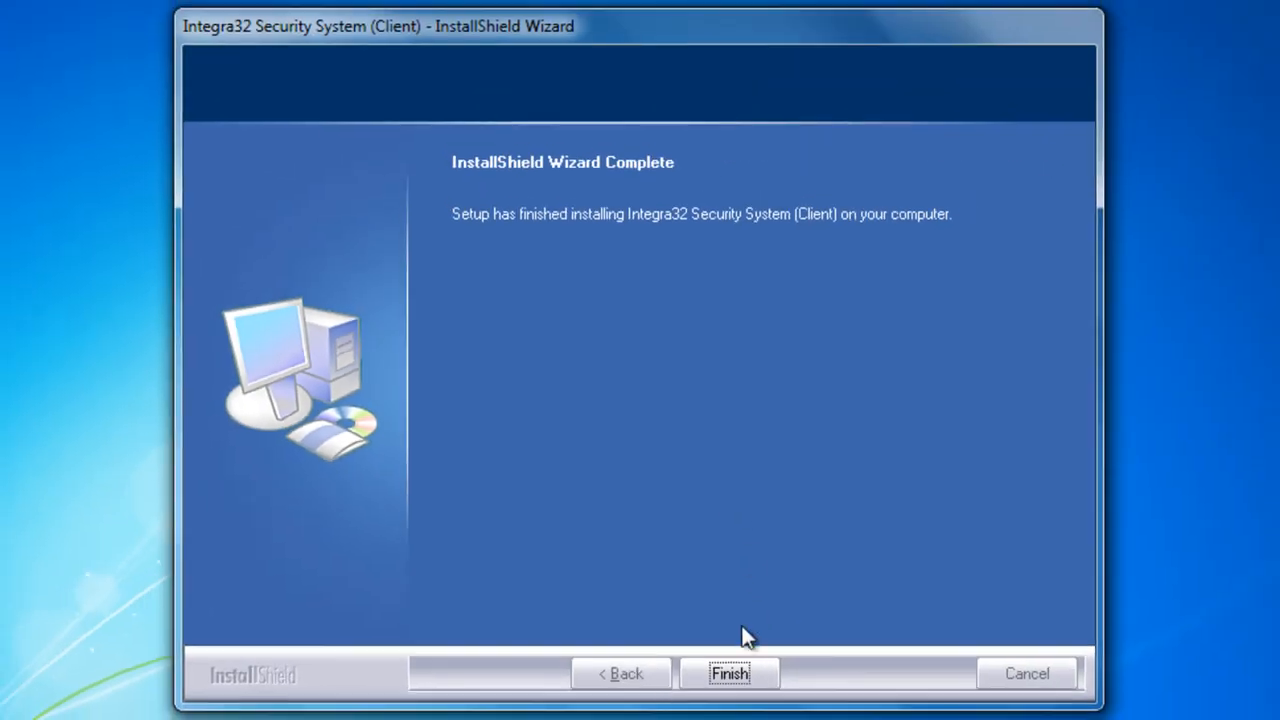
{"action": "left_click", "coordinate": [743, 673]}
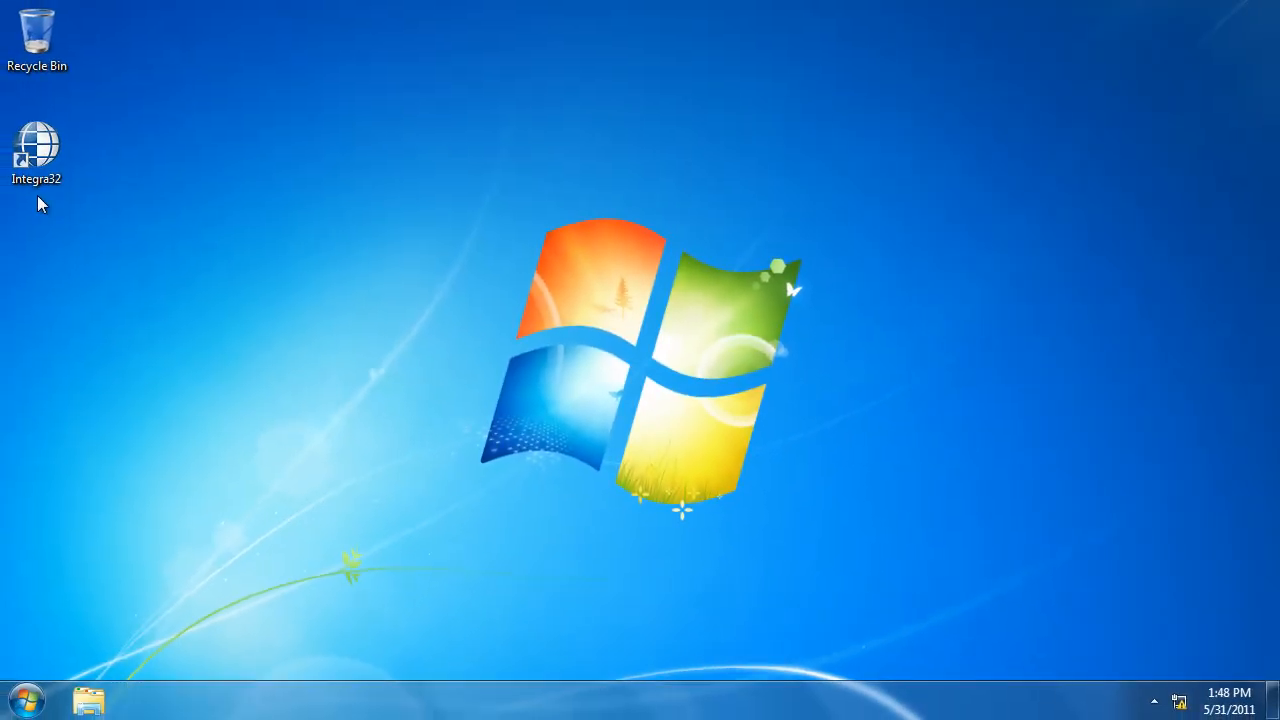
Start the Integra32 client and log in to the Default server as "rbh" with the account password
{"action": "double_click", "coordinate": [50, 153]}
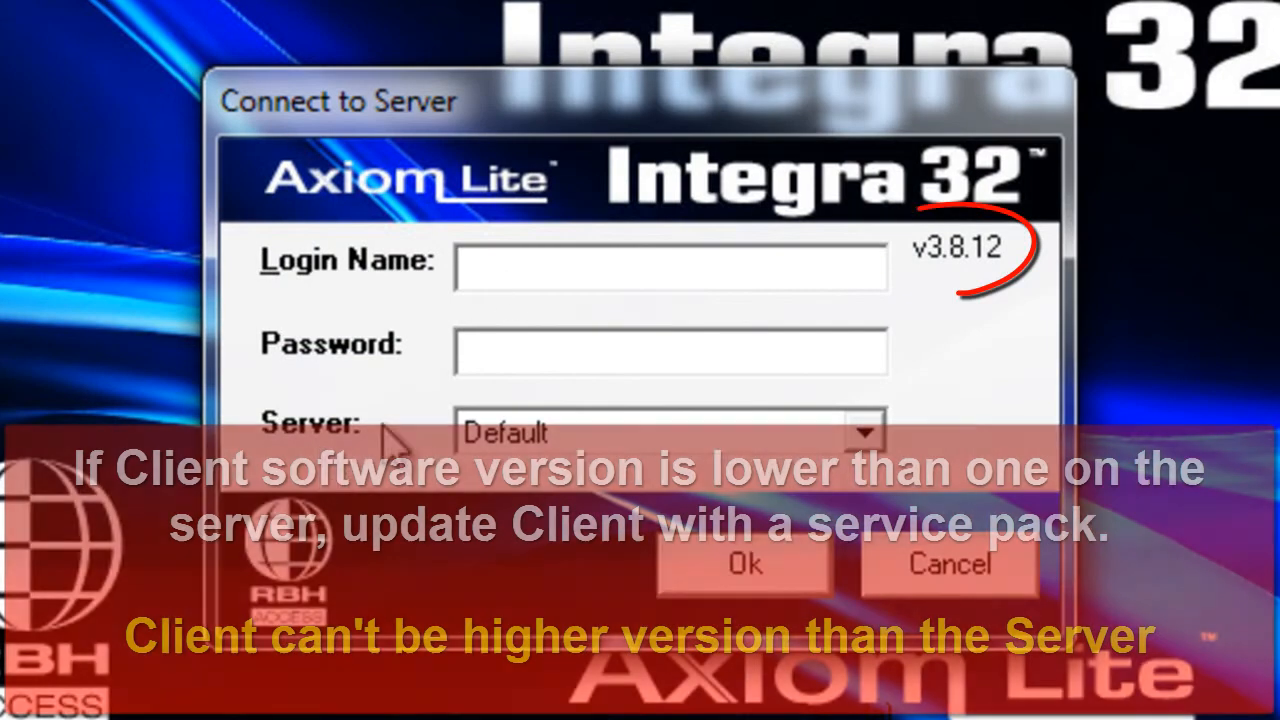
{"action": "left_click", "coordinate": [534, 263]}
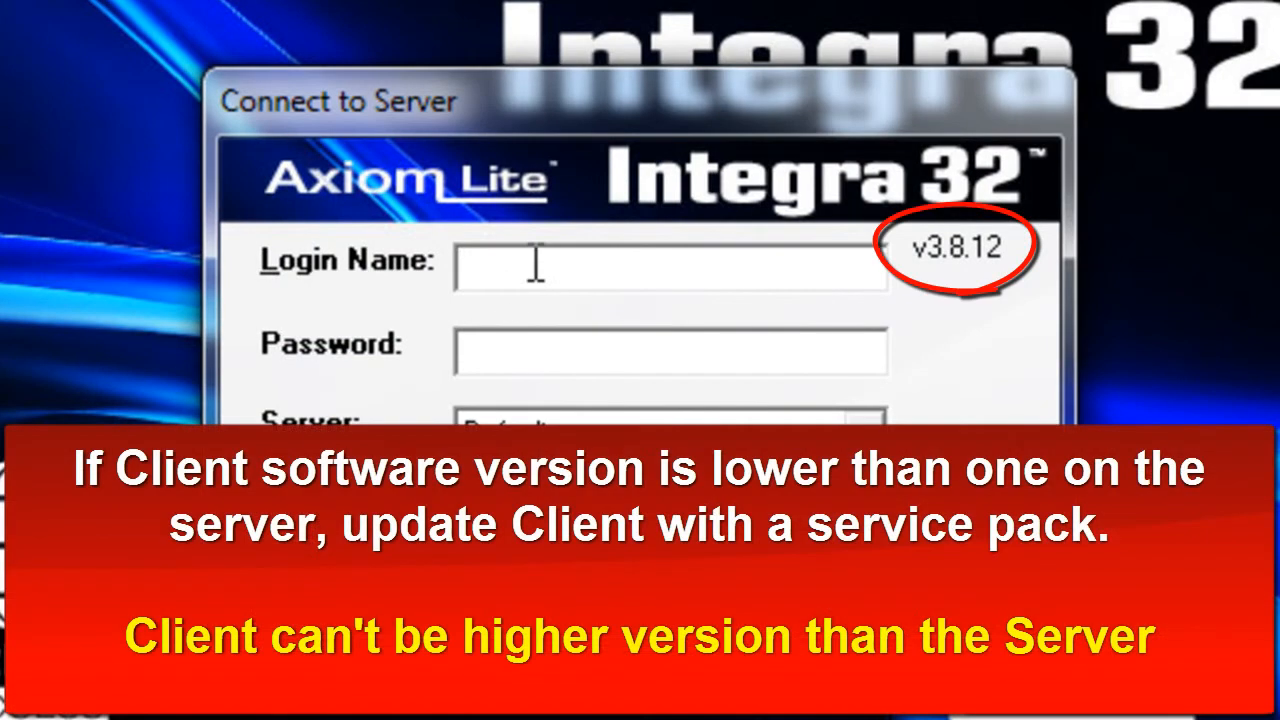
{"action": "type", "text": "rbh"}
{"action": "key", "text": "Tab"}
{"action": "type", "text": "********"}
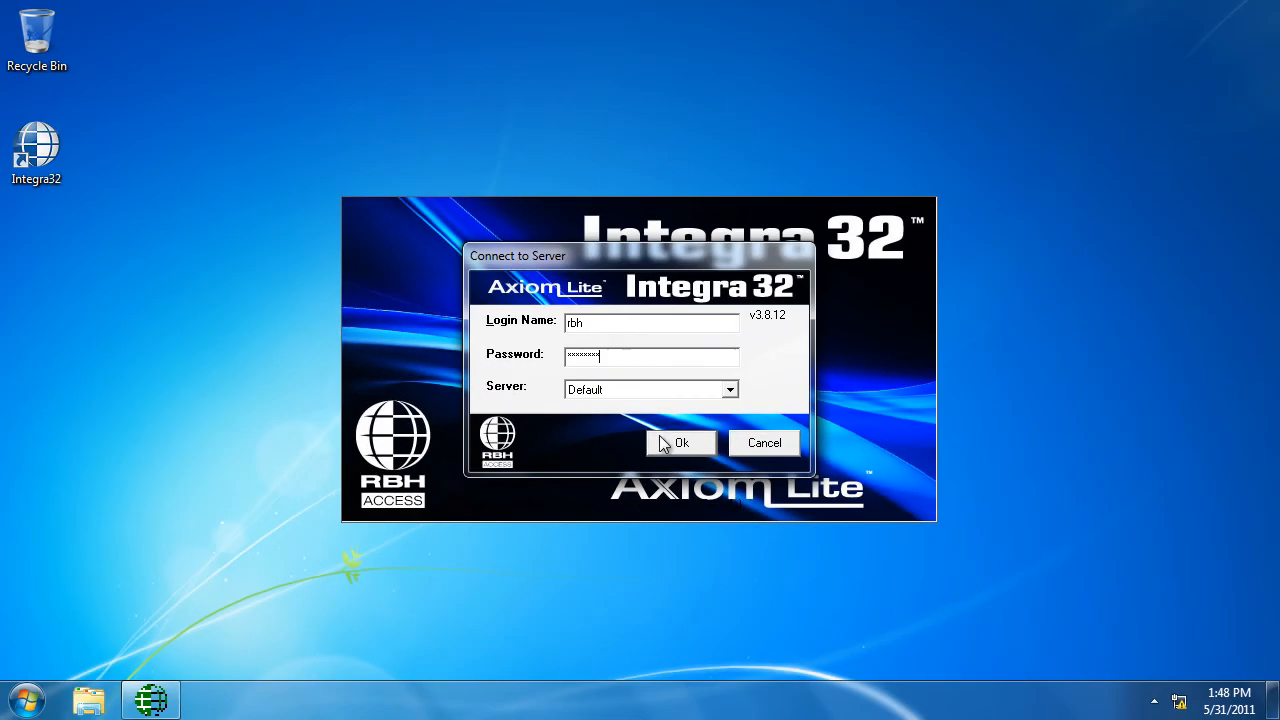
{"action": "left_click", "coordinate": [695, 560]}
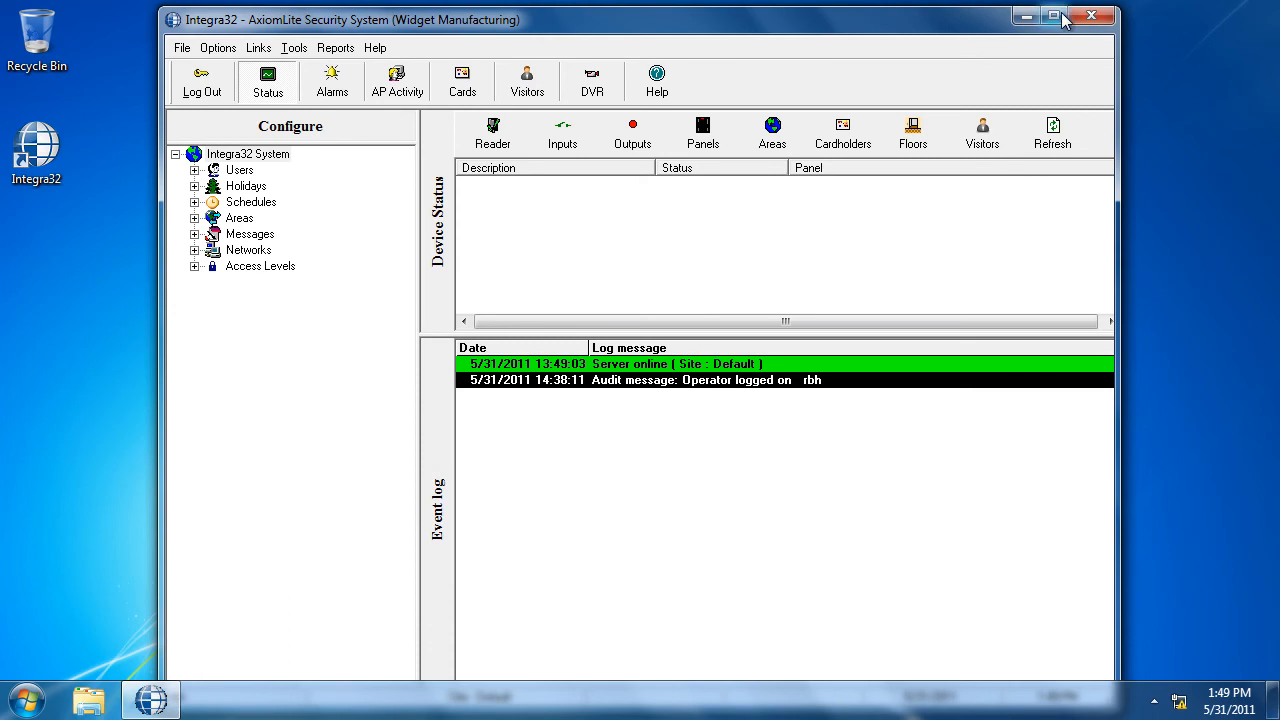
Maximize the Integra32 window, show the panels' device status and look through the commands available for Panel 1
{"action": "left_click", "coordinate": [1053, 15]}
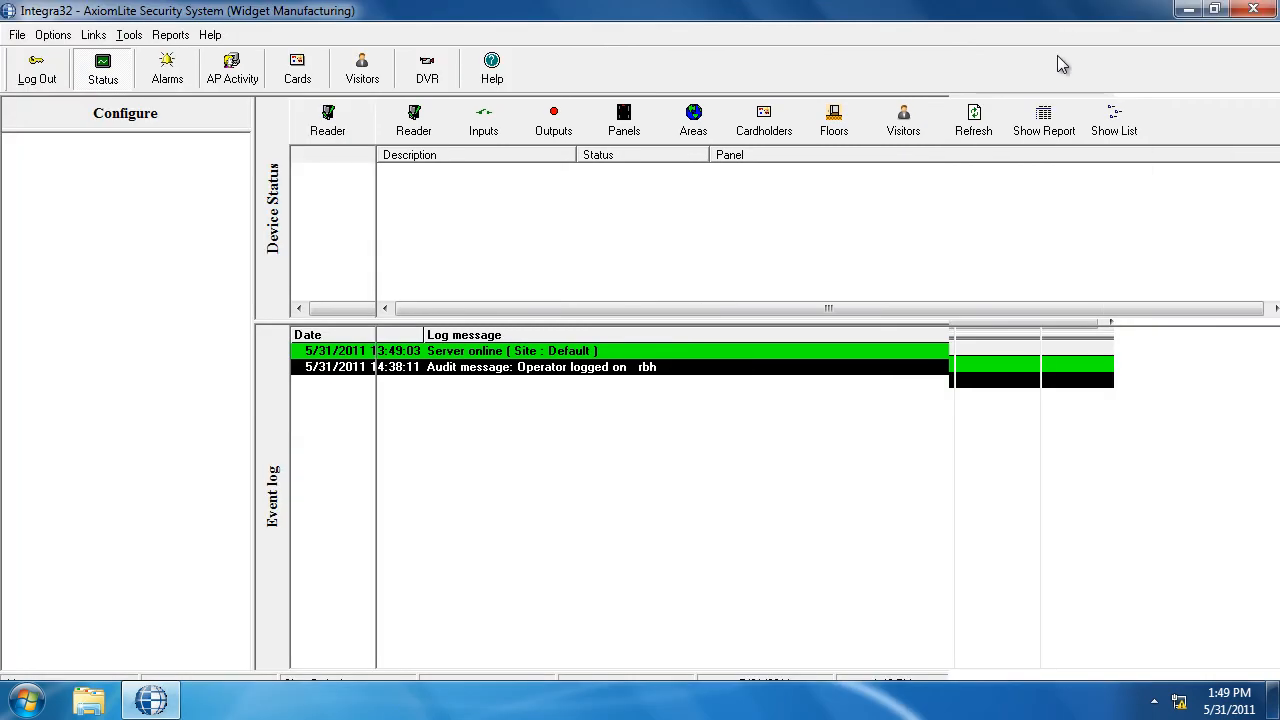
{"action": "left_click", "coordinate": [626, 124]}
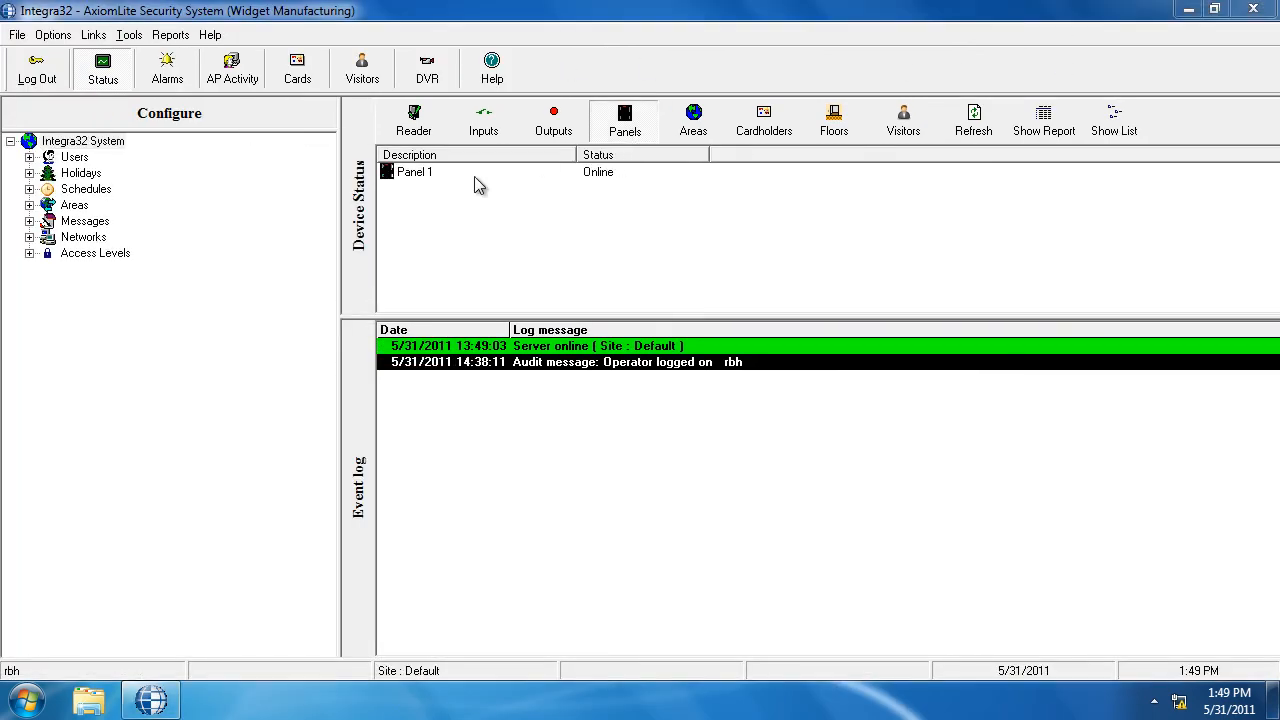
{"action": "left_click", "coordinate": [432, 174]}
{"action": "right_click", "coordinate": [432, 174]}
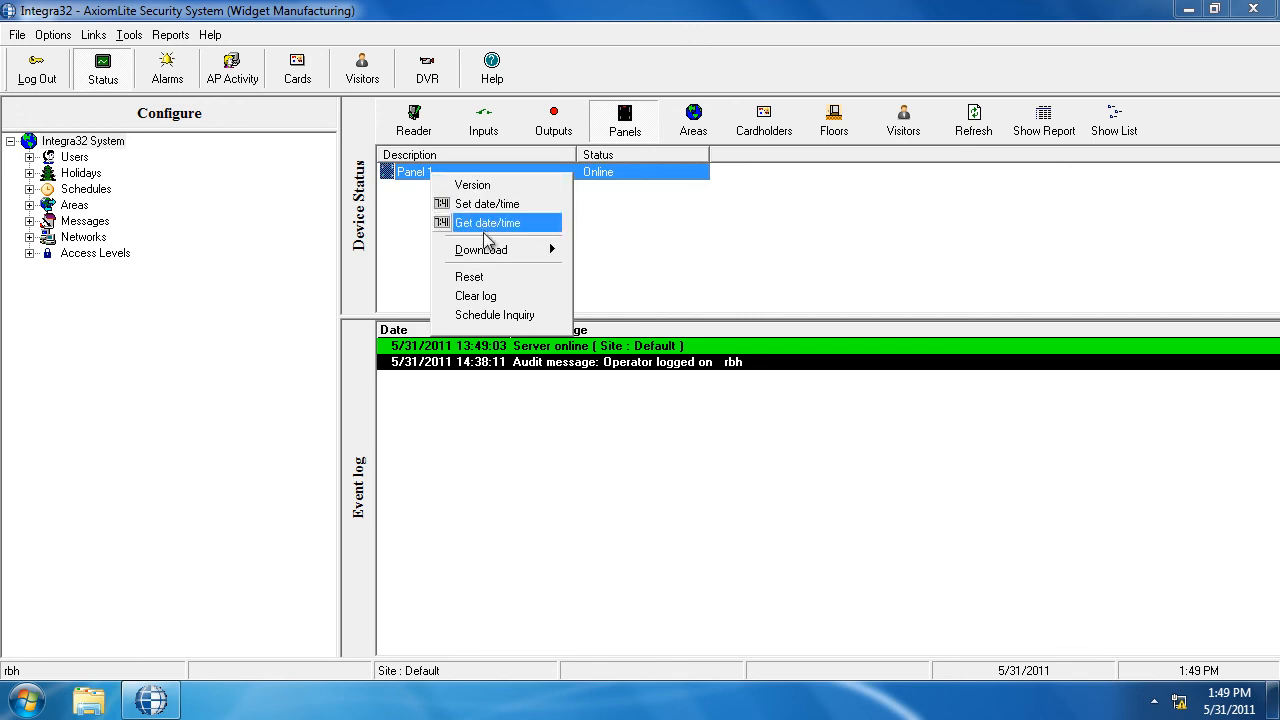
{"action": "left_click", "coordinate": [422, 120]}
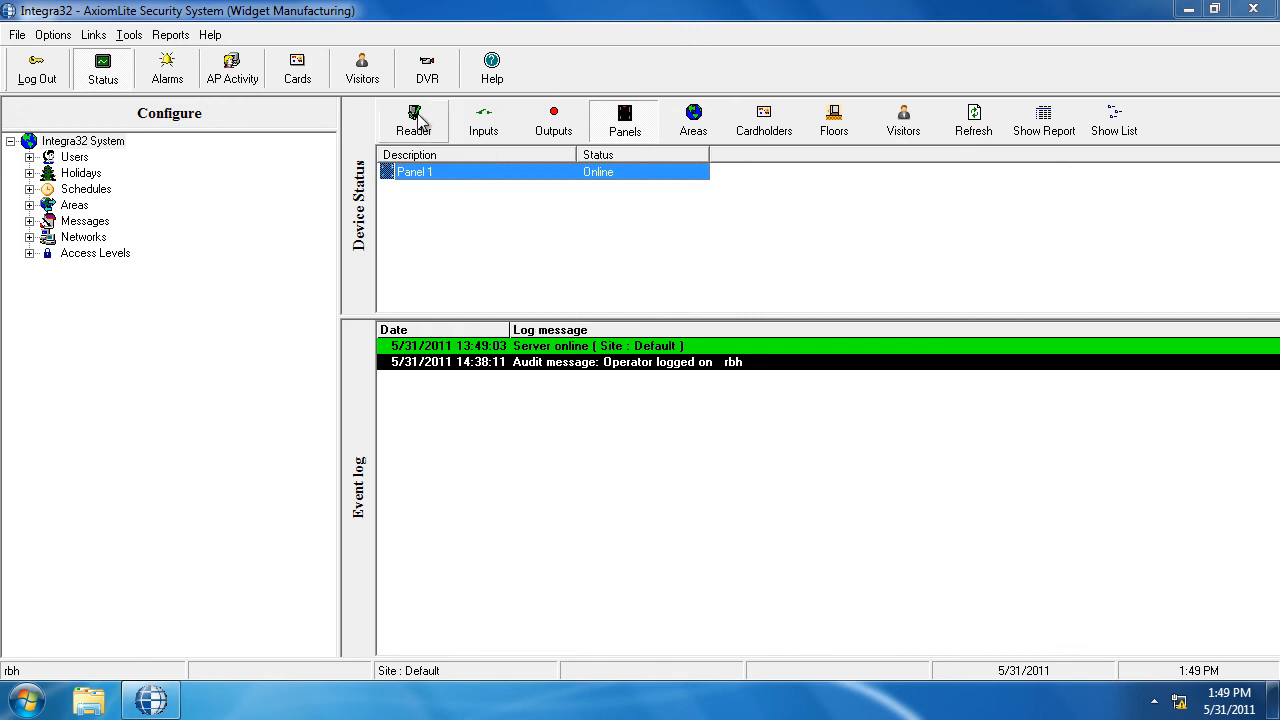
Show the readers' device status and send a Grant access command to Reader 1
{"action": "left_click", "coordinate": [425, 122]}
{"action": "right_click", "coordinate": [428, 176]}
{"action": "left_click", "coordinate": [472, 182]}
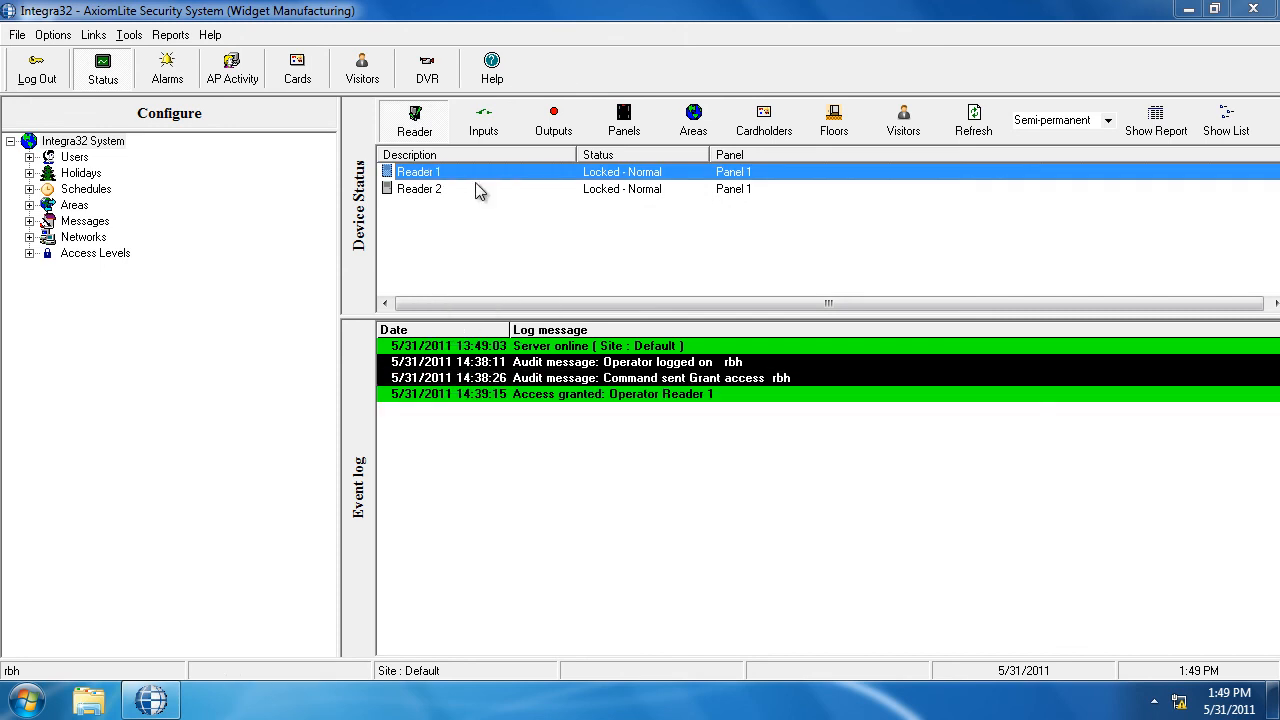